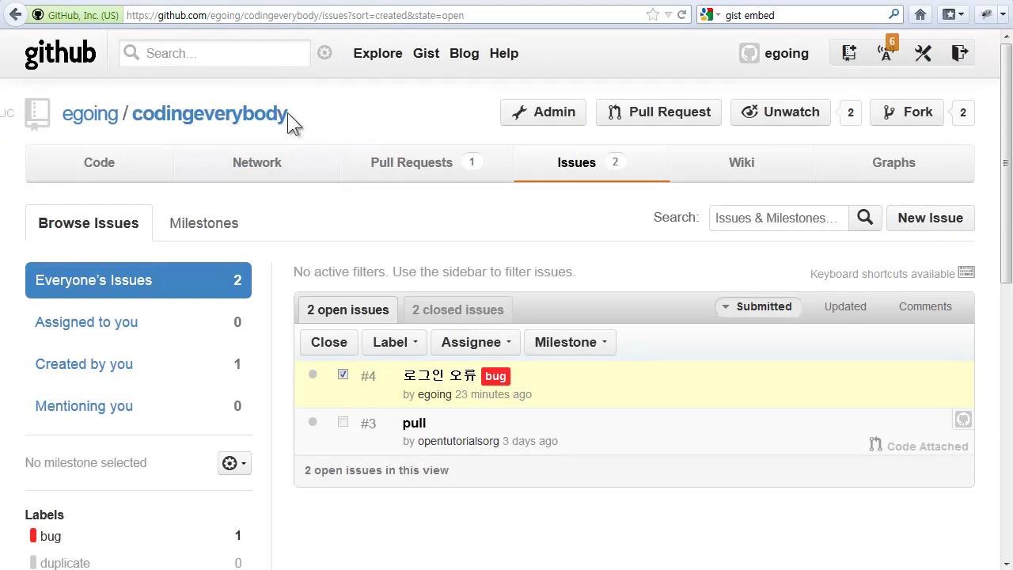
Step: View the repository's issues for everyone, those assigned to you and those created by you
click(620, 186)
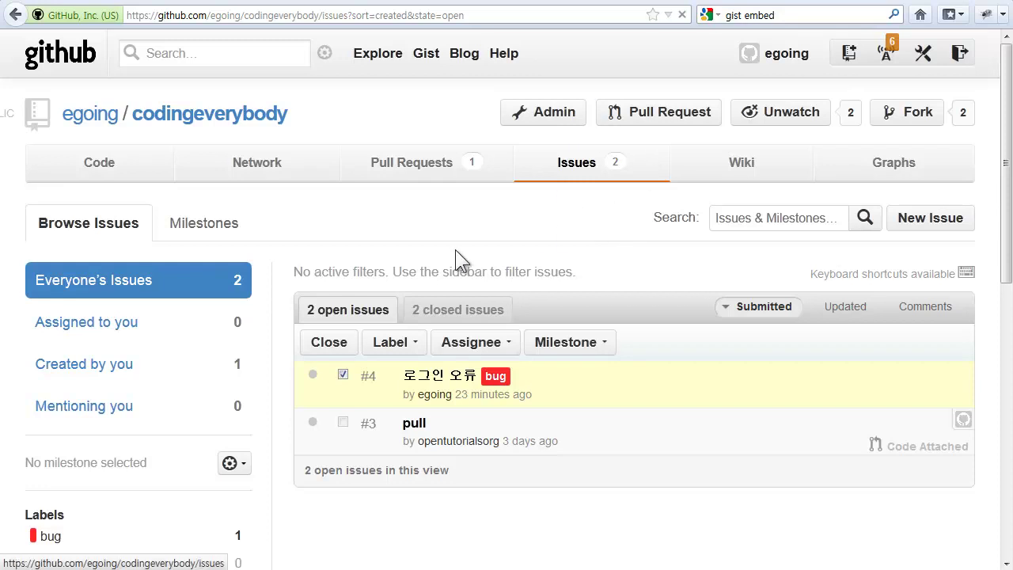
click(168, 290)
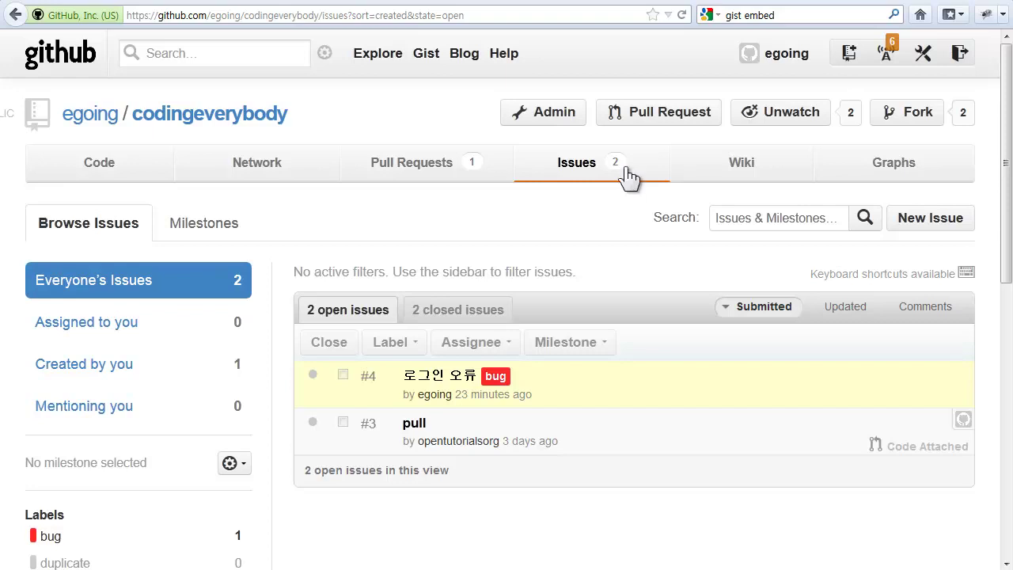
key(j)
key(x)
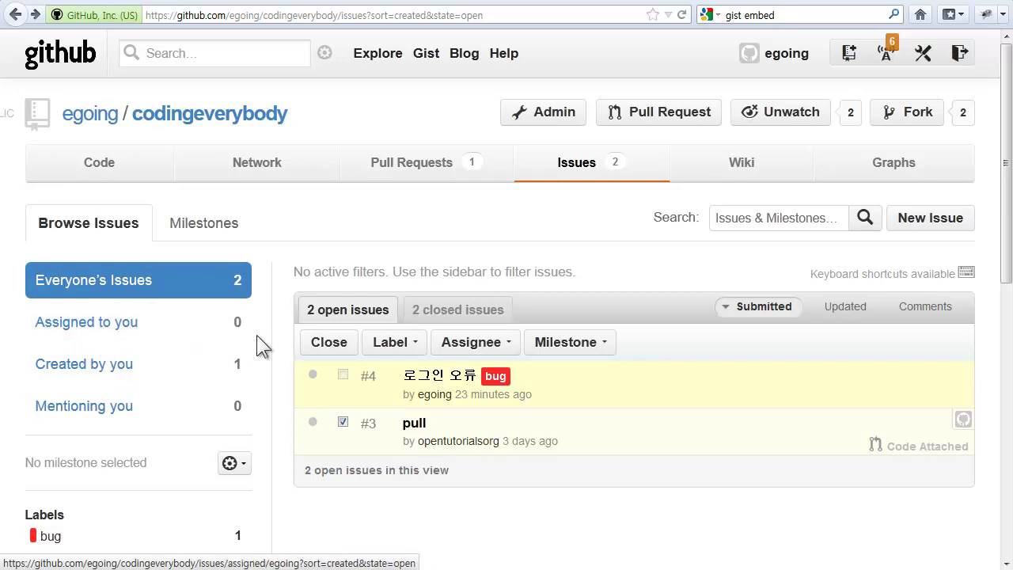
click(203, 339)
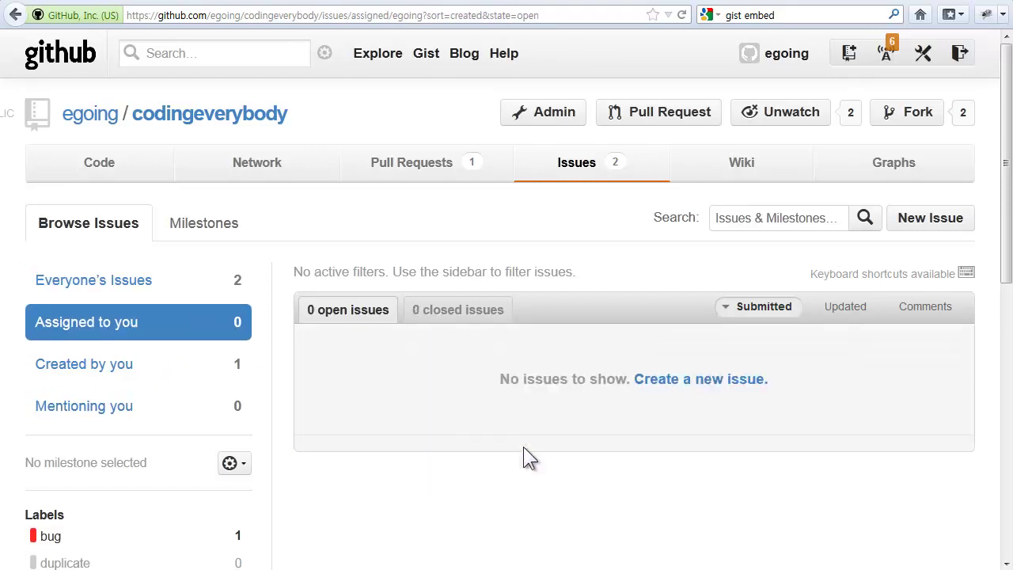
click(172, 382)
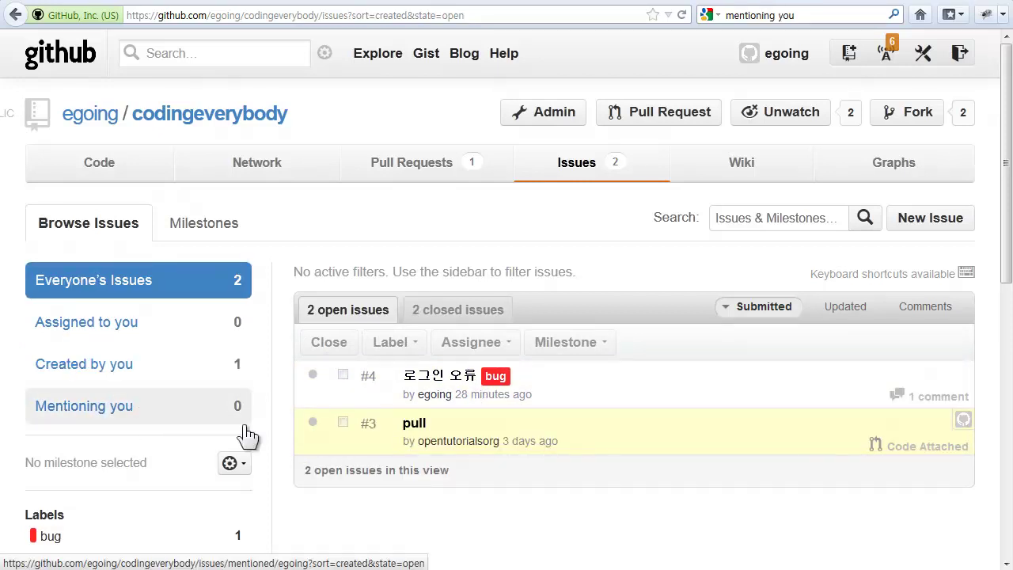
Step: Examine the issue list together with its ownership, milestone and label filters
click(298, 388)
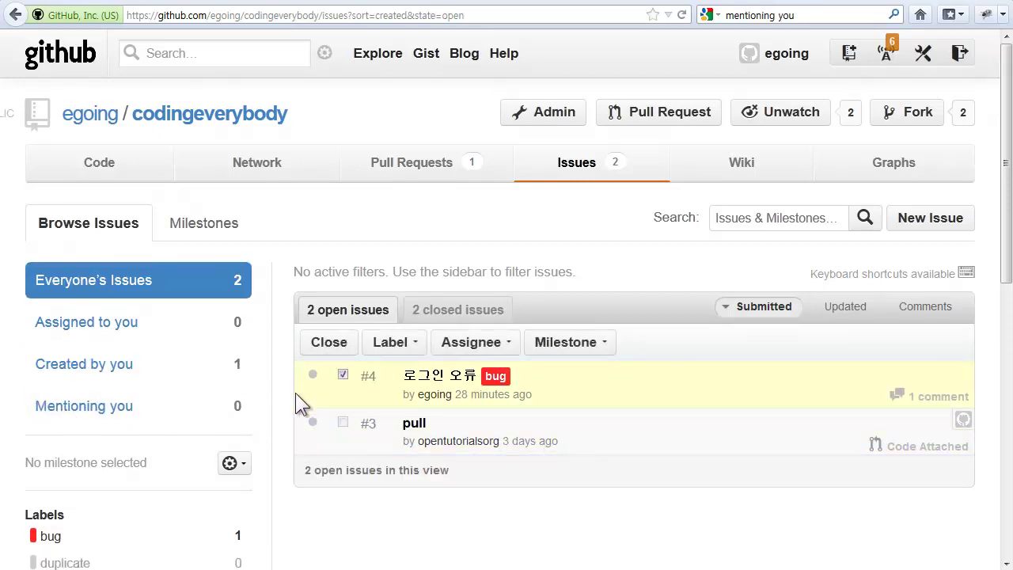
click(313, 380)
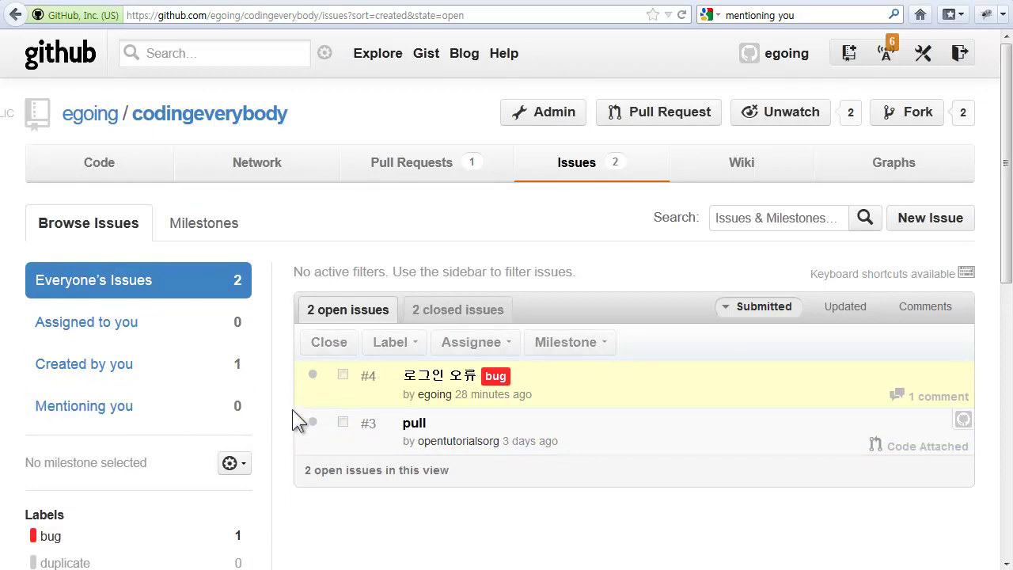
scroll(280, 398, down, 3)
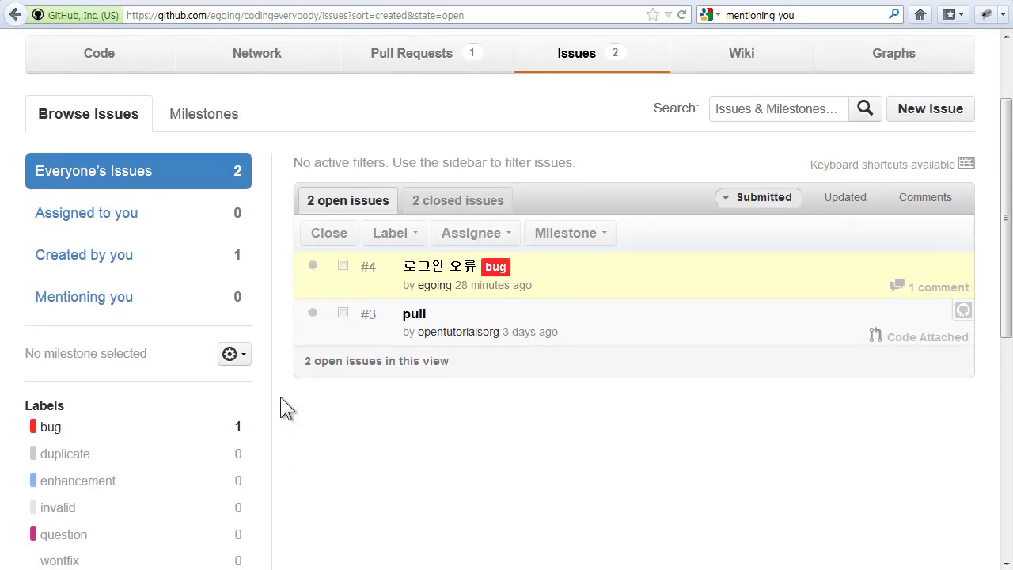
scroll(285, 408, up, 3)
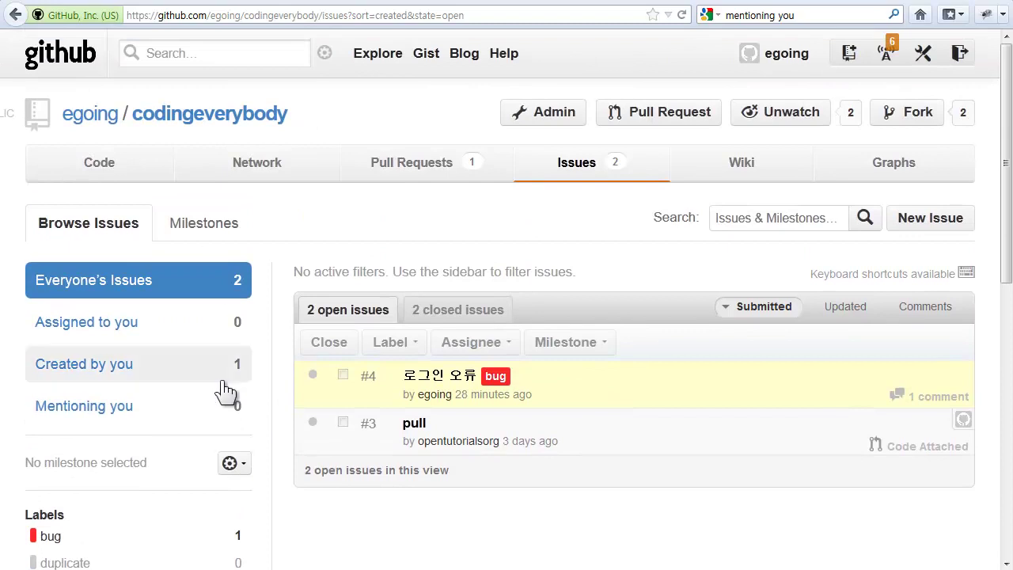
scroll(118, 372, down, 9)
scroll(186, 239, up, 3)
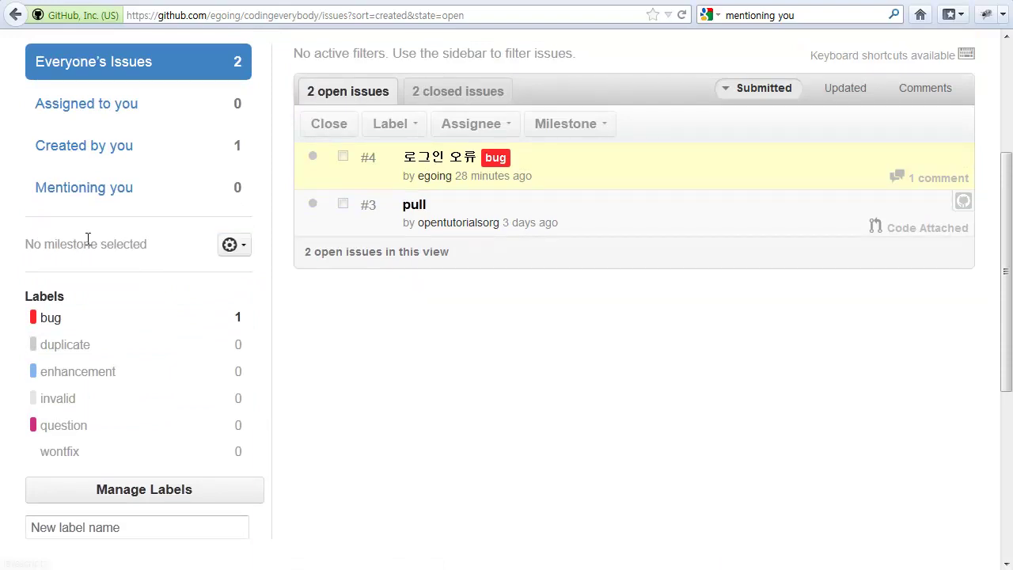
scroll(164, 244, up, 2)
scroll(167, 247, up, 1)
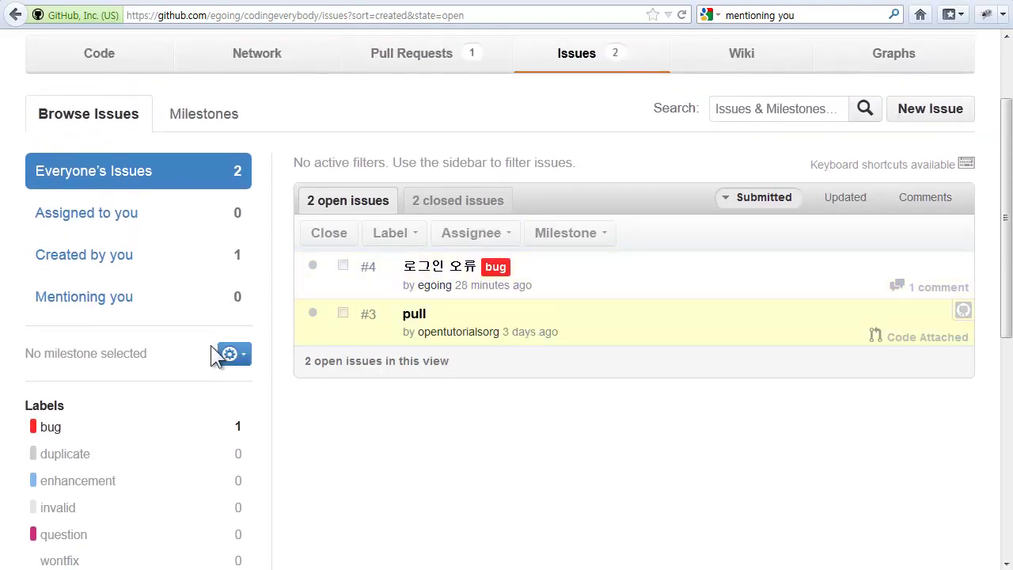
scroll(348, 337, down, 2)
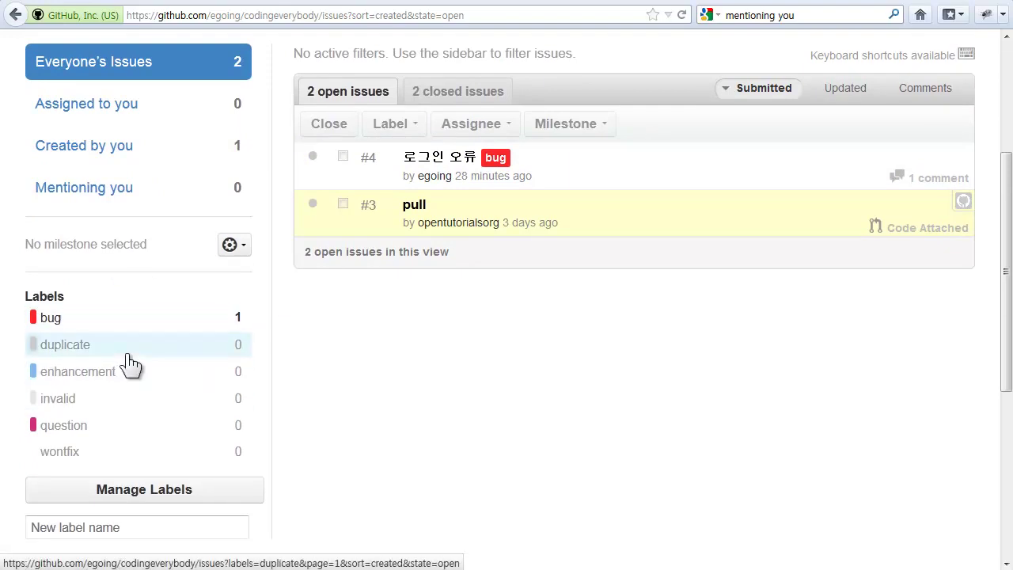
scroll(271, 357, up, 4)
scroll(447, 386, down, 4)
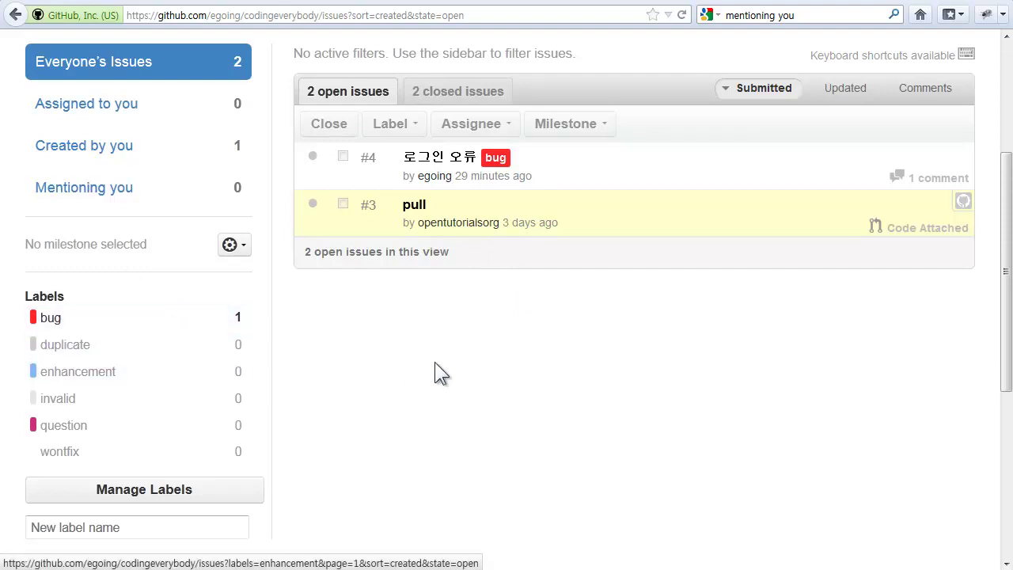
scroll(380, 348, down, 2)
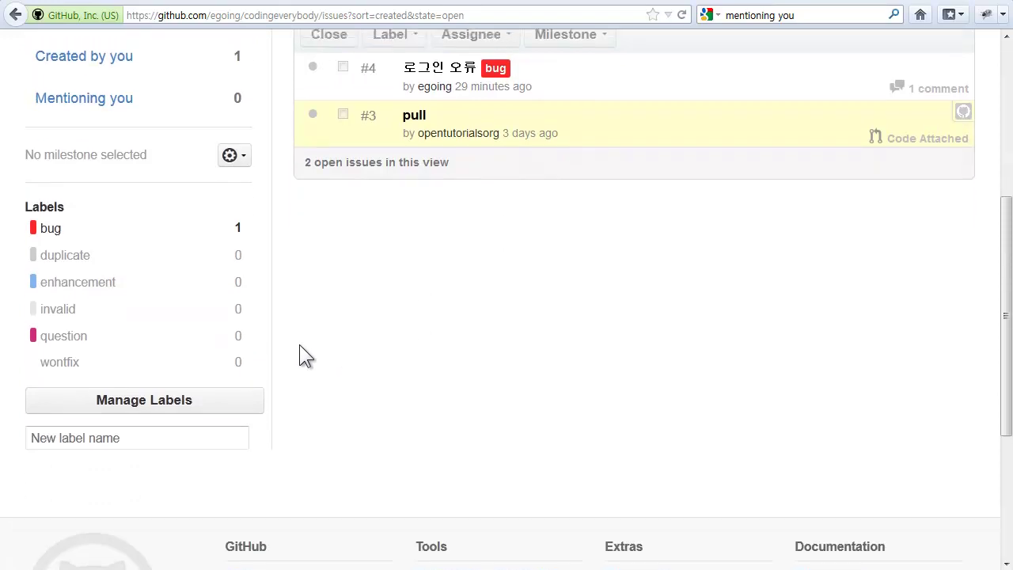
Step: Look at the label editing mode and the new-label form with its colour choices
click(152, 394)
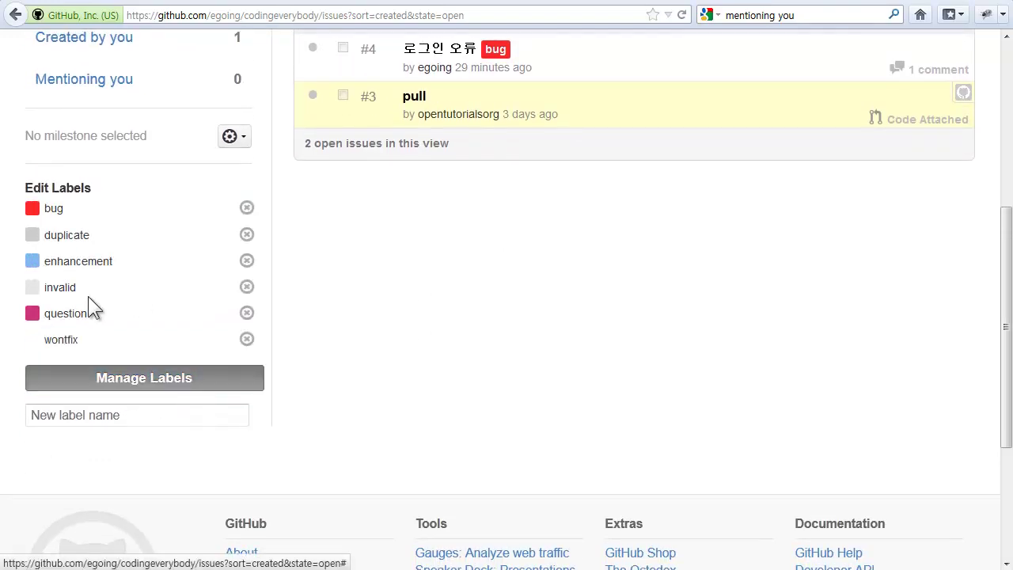
click(185, 380)
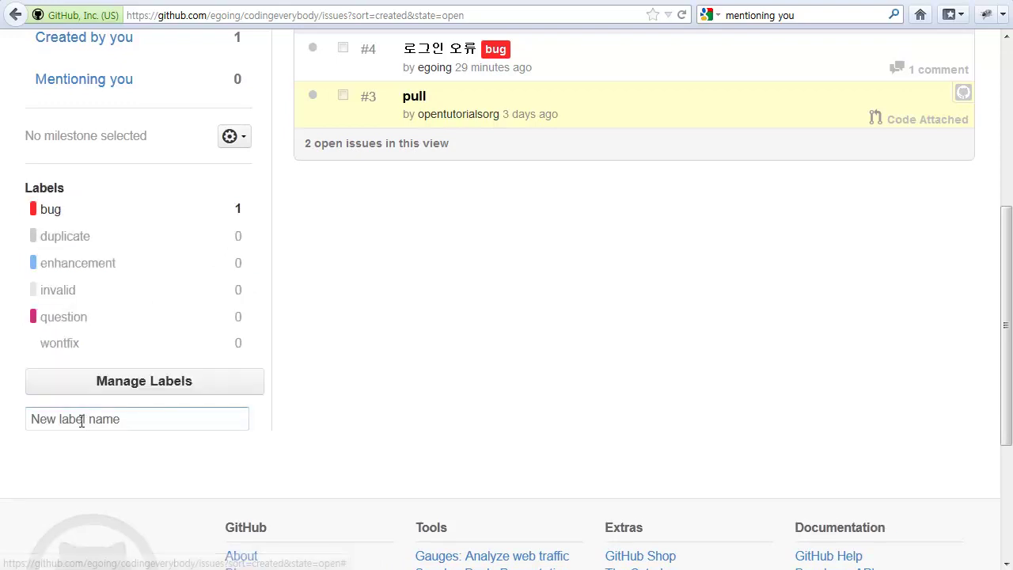
click(78, 419)
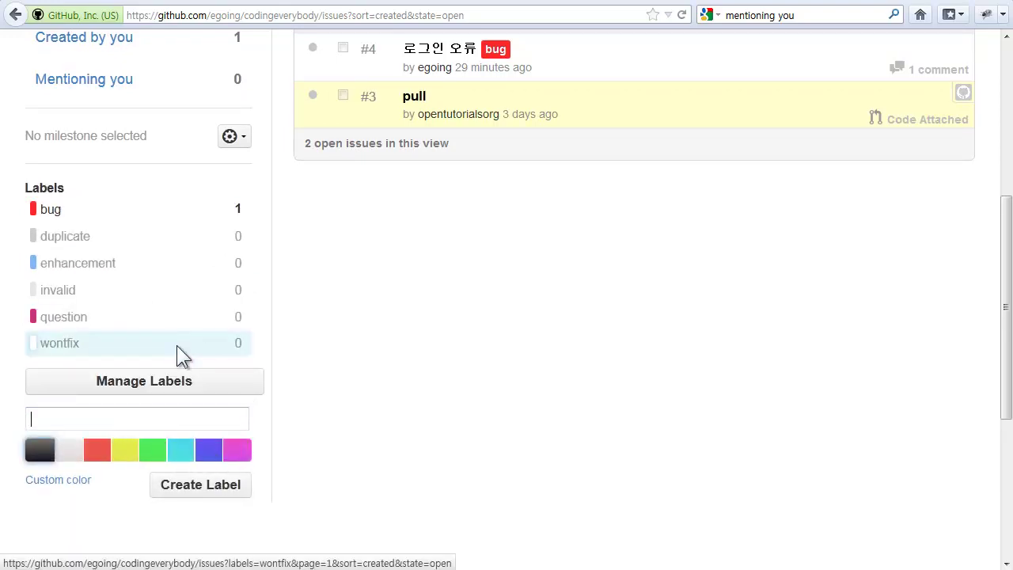
scroll(321, 333, up, 5)
scroll(402, 272, up, 3)
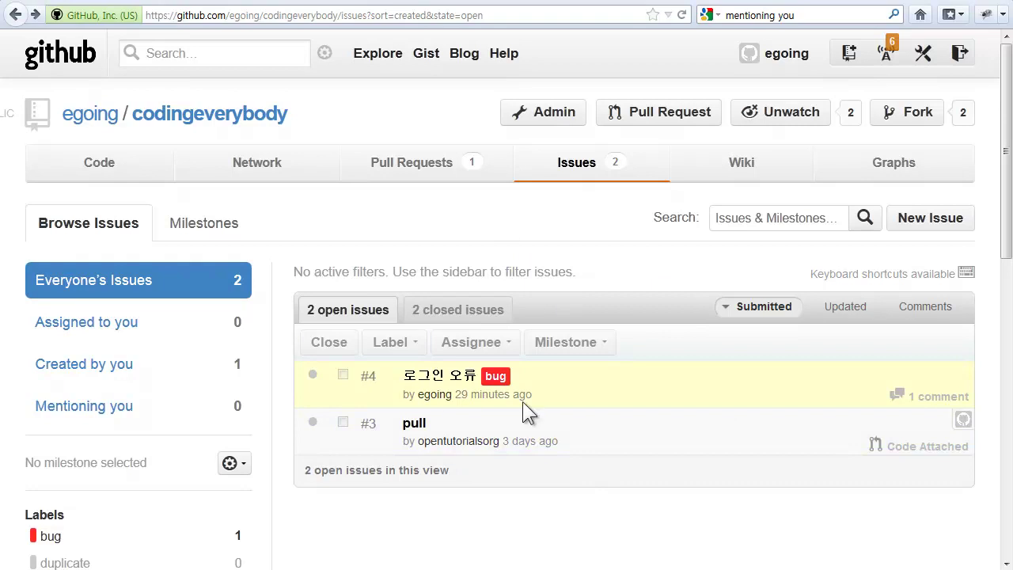
Step: View the closed issues and return to the list of open issues
key(x)
click(344, 375)
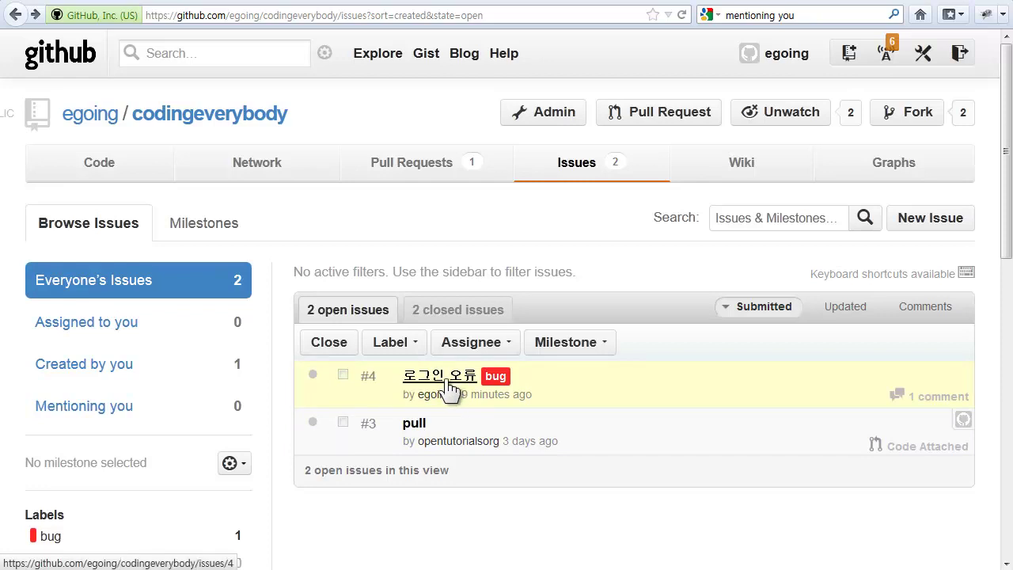
click(346, 316)
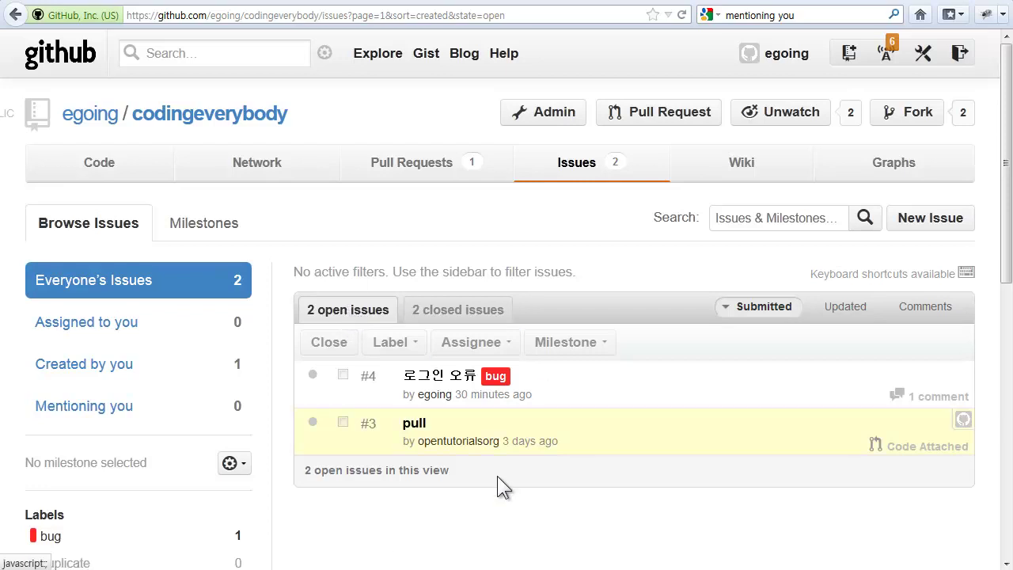
click(459, 317)
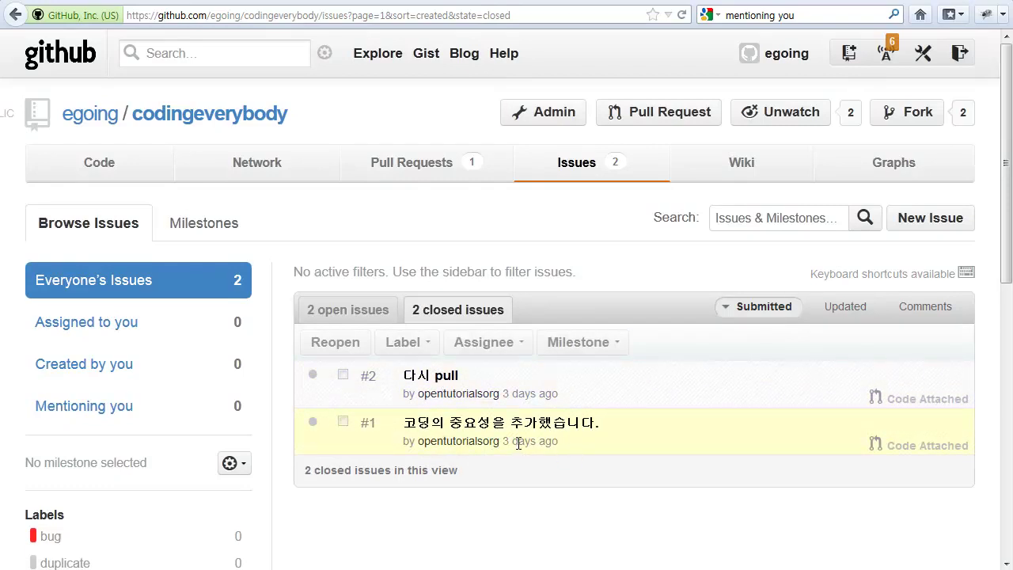
mouse_move(518, 443)
click(380, 317)
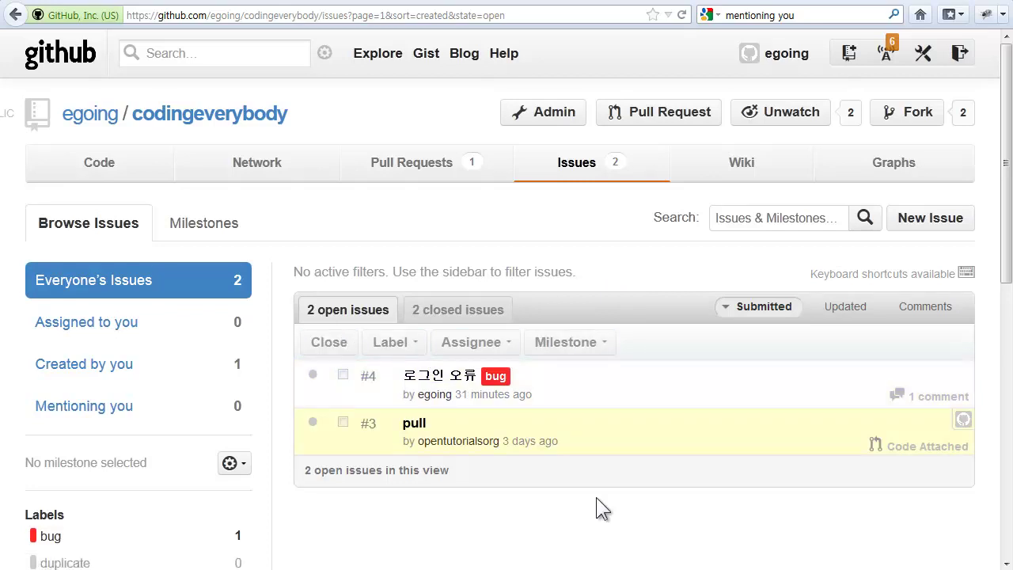
Step: Select issues #4 and #3 and look at the assignee and milestone choices available for them
click(343, 375)
click(343, 422)
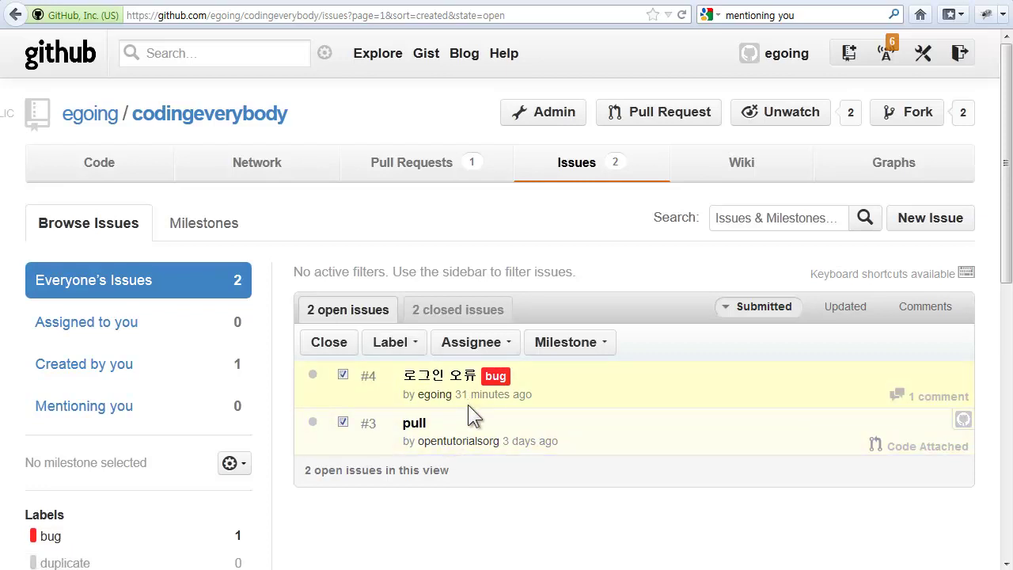
click(496, 358)
click(542, 510)
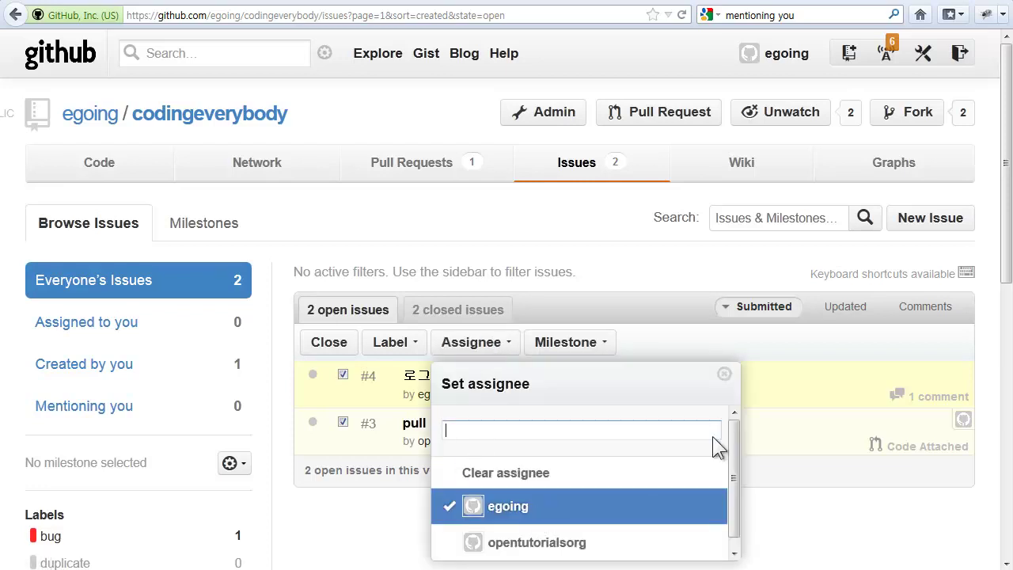
click(778, 384)
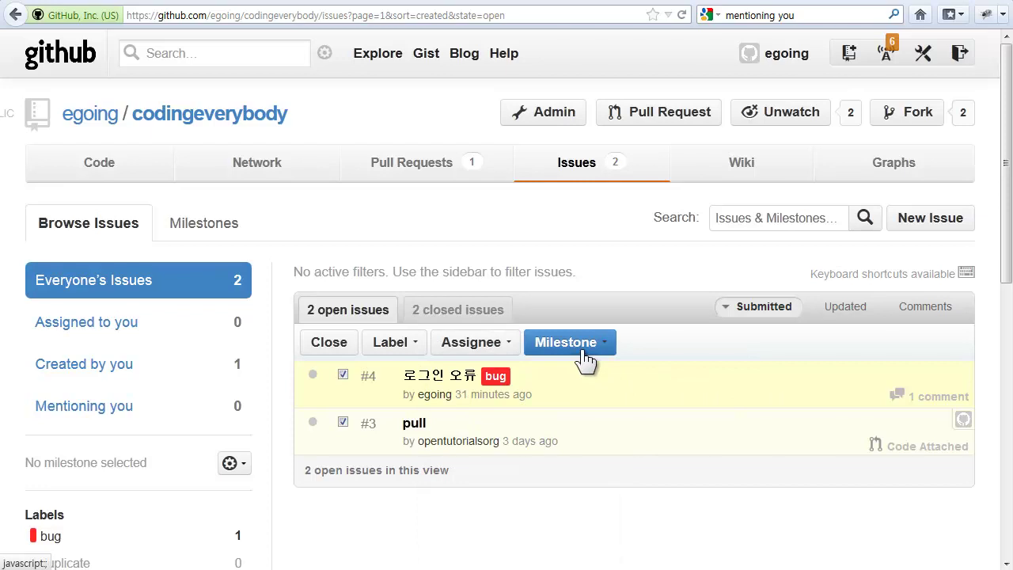
click(585, 359)
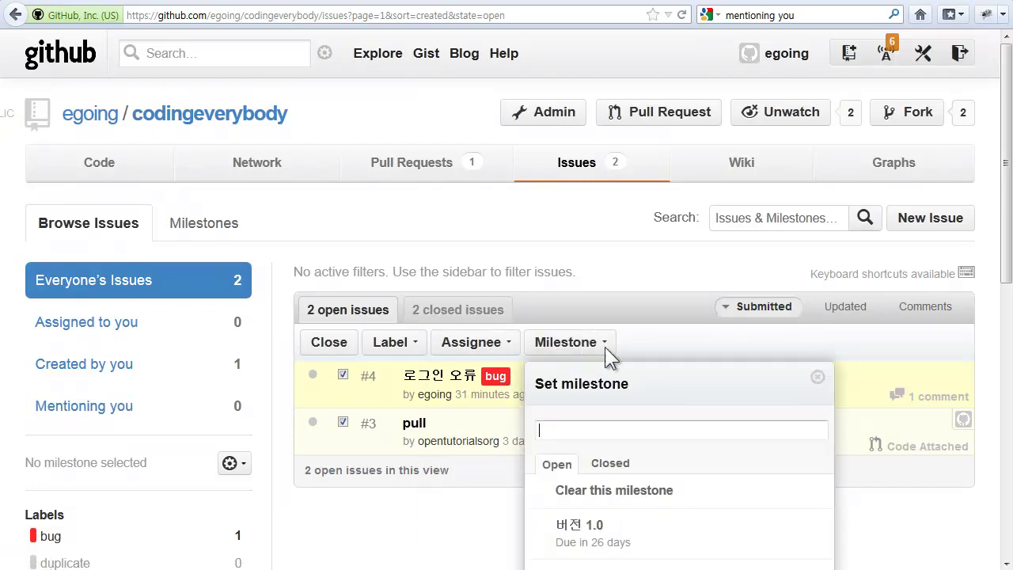
click(699, 346)
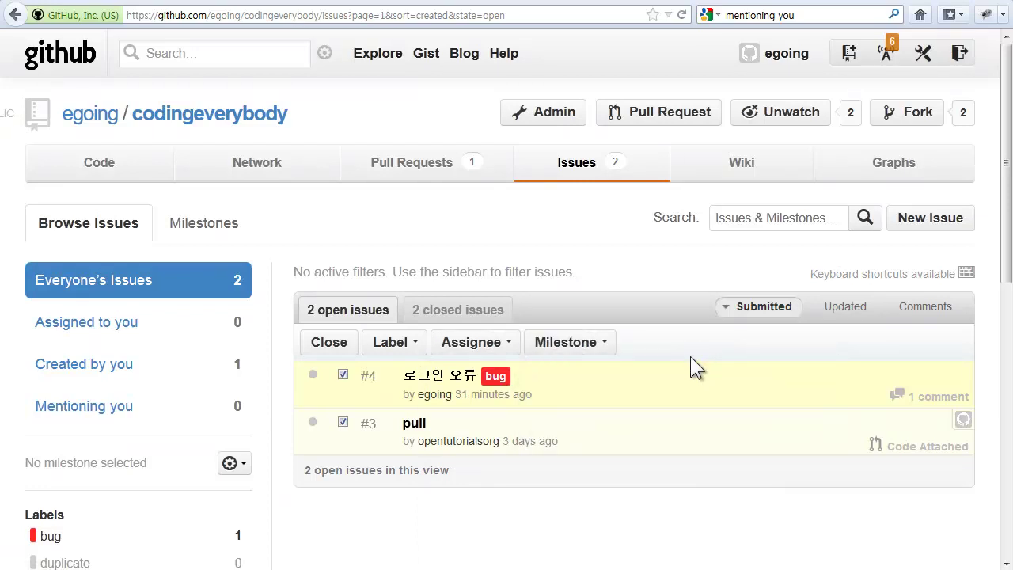
Step: Open the issue 로그인 오류 and review its description, milestone, comments and comment box
click(459, 380)
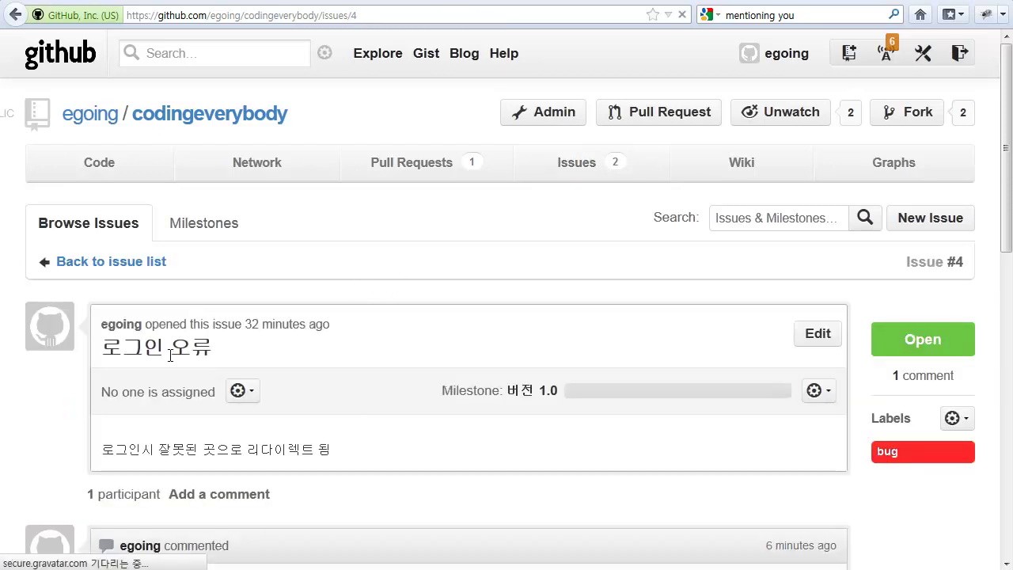
scroll(287, 342, down, 3)
scroll(335, 321, up, 3)
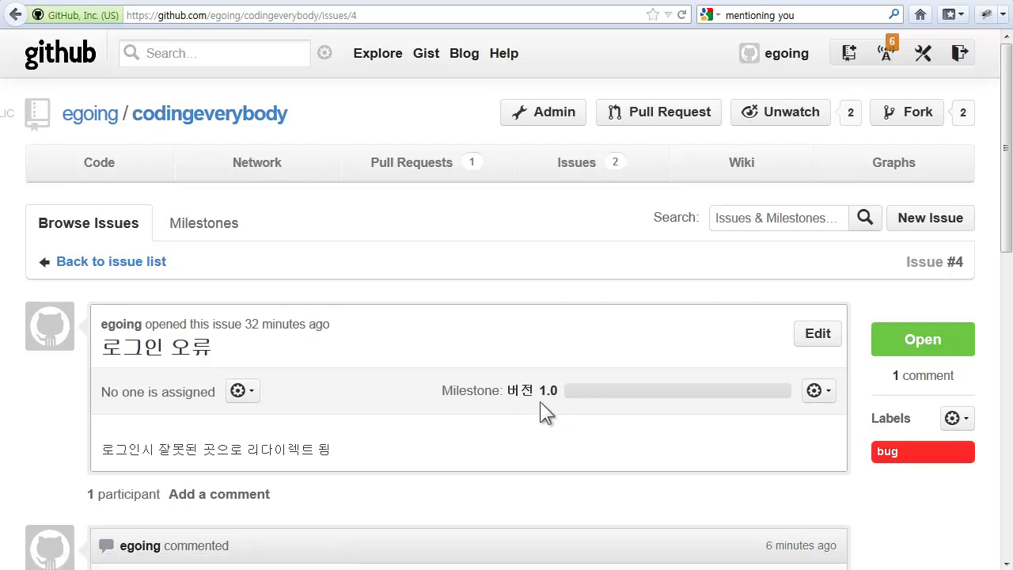
scroll(522, 404, down, 3)
scroll(183, 415, down, 5)
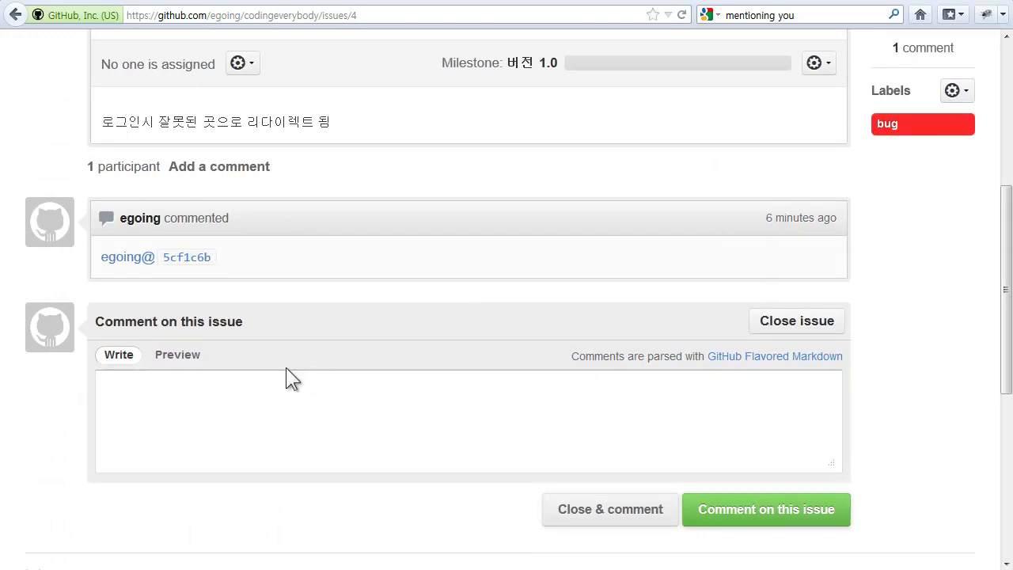
click(388, 407)
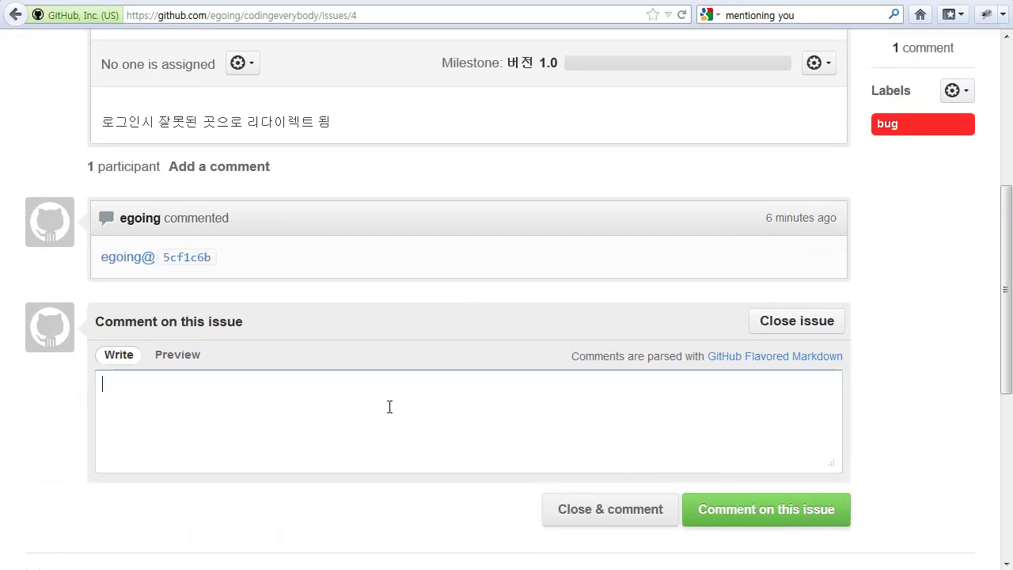
scroll(387, 404, up, 5)
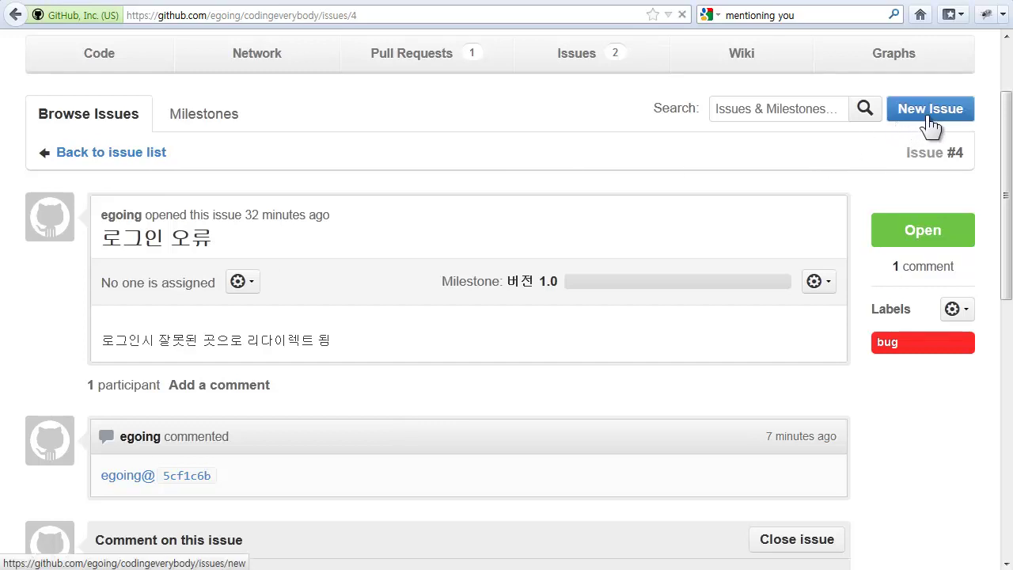
Step: Start a new issue and title it 심볼릭 링크 기능추가
click(927, 127)
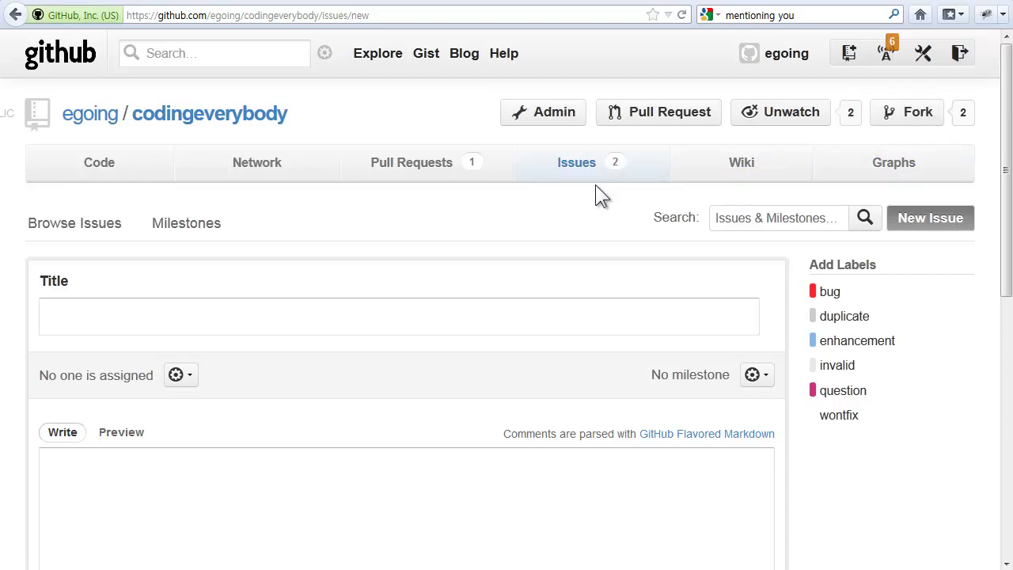
click(297, 309)
key(Down)
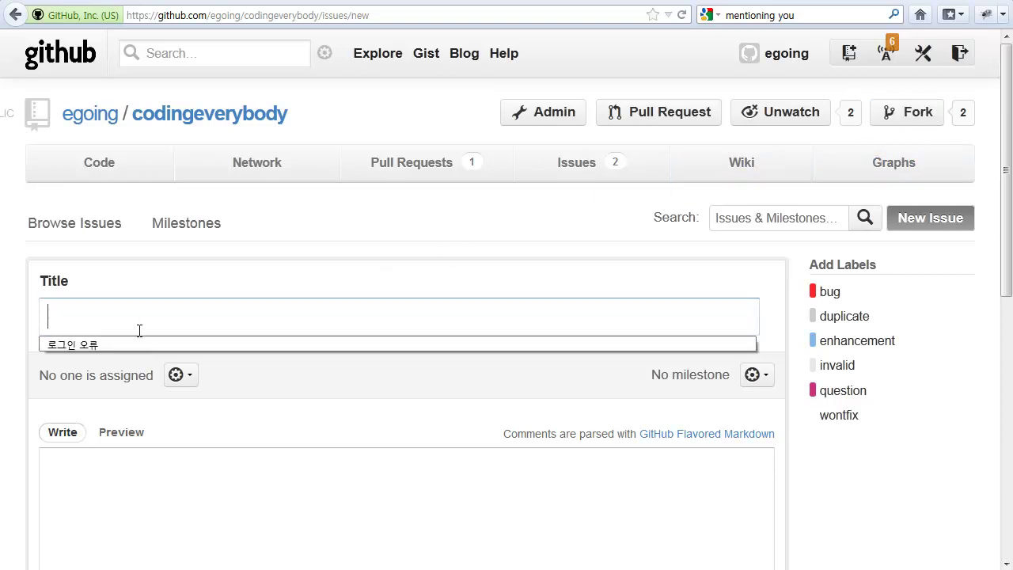
key(Down)
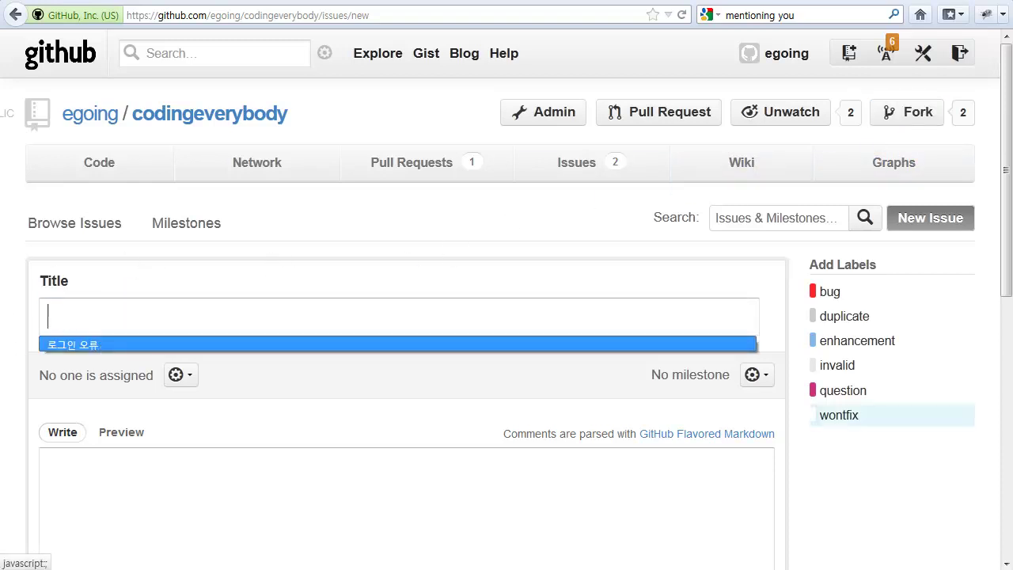
click(599, 323)
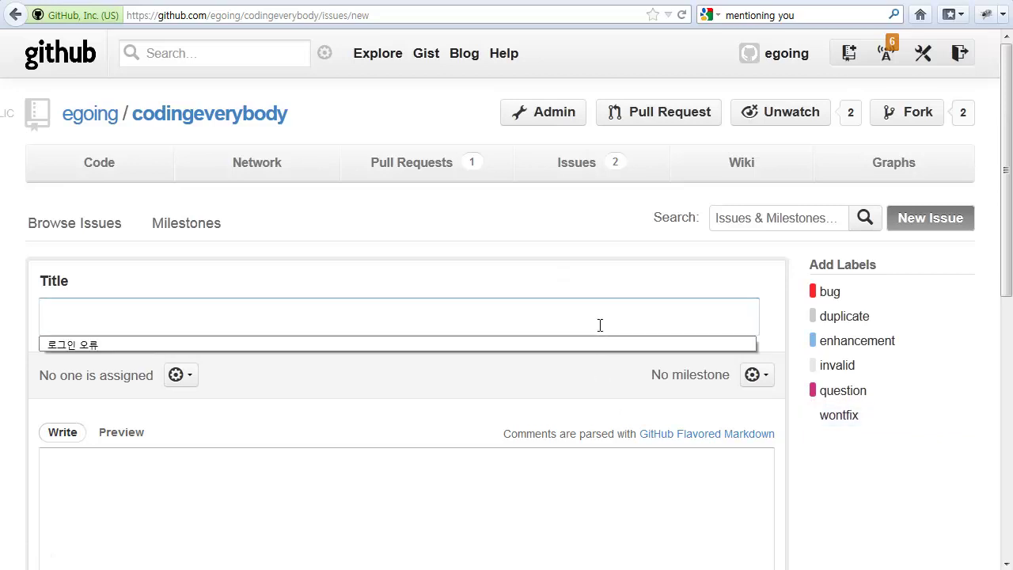
text(코스)
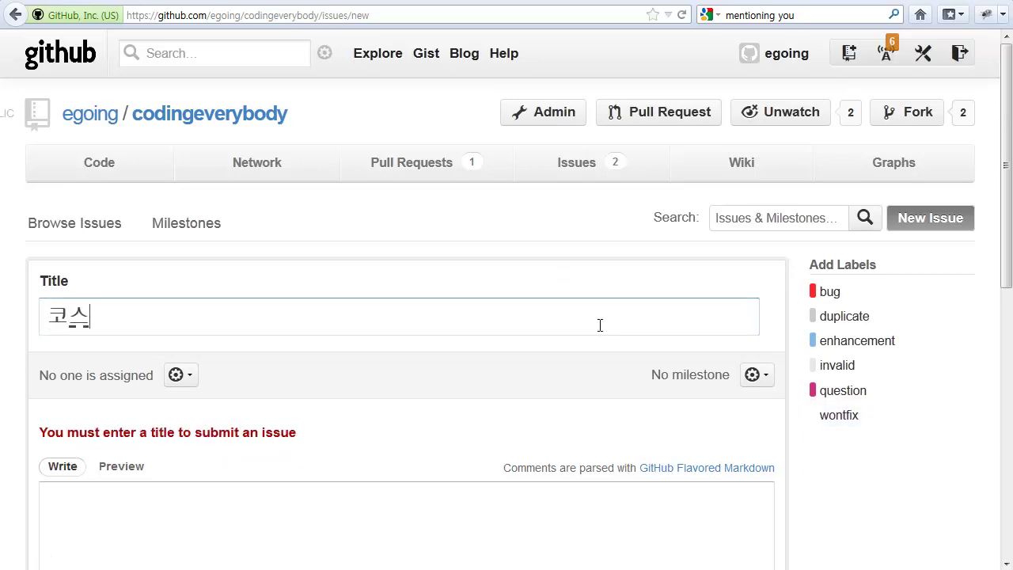
key(ctrl+a)
text(심볼릭 )
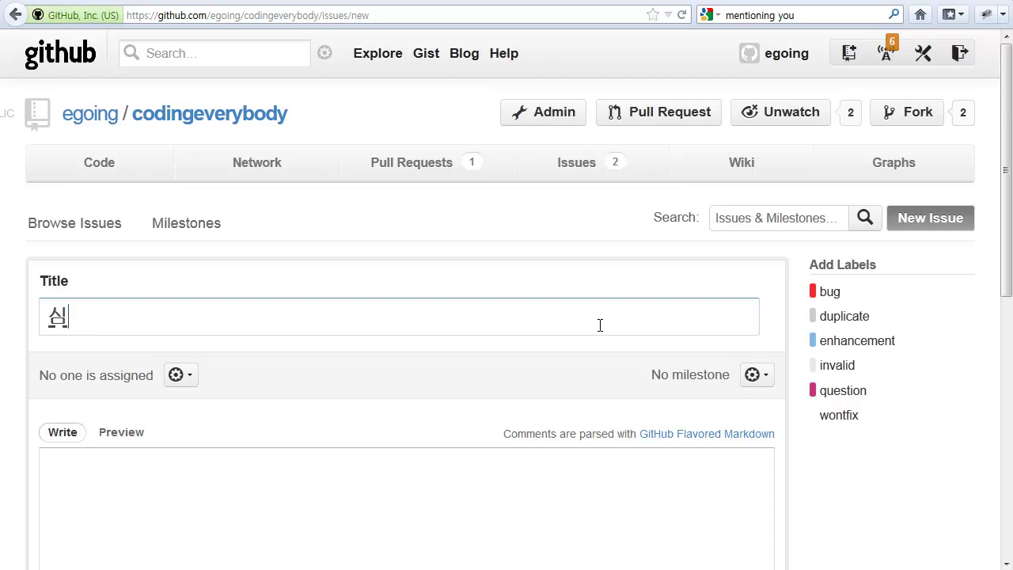
text(링크 기능추가)
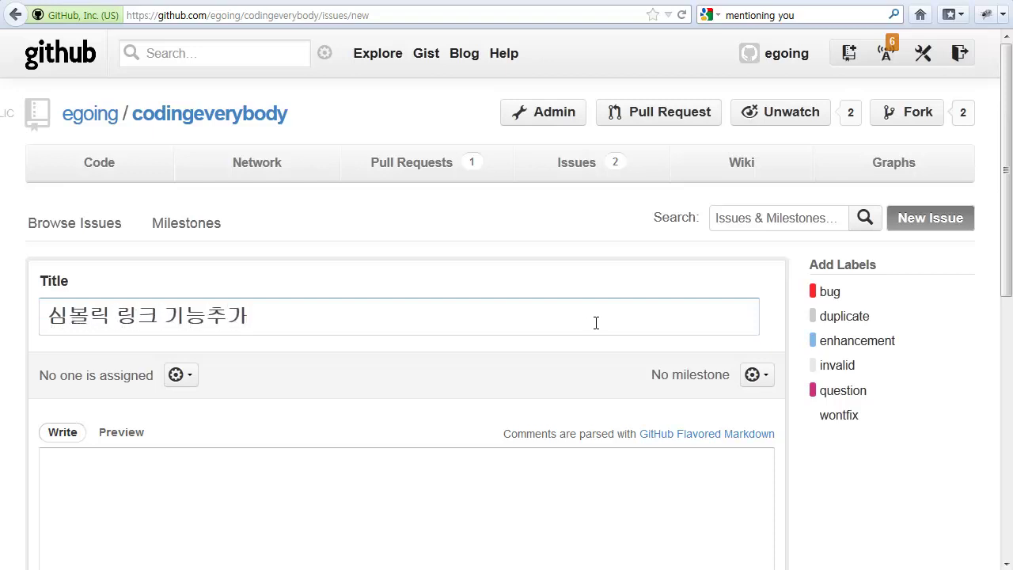
scroll(511, 407, down, 3)
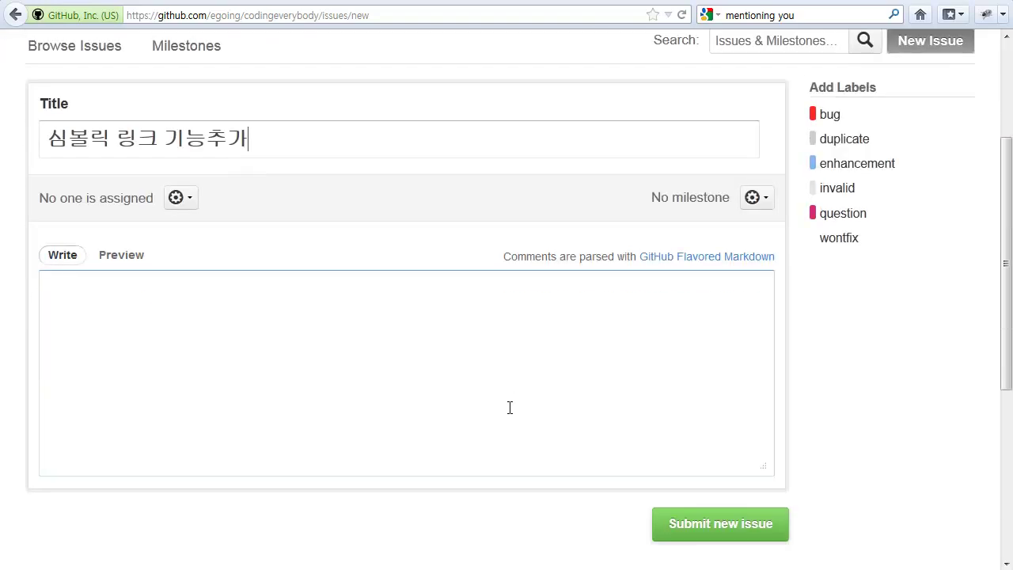
click(508, 398)
scroll(510, 414, up, 3)
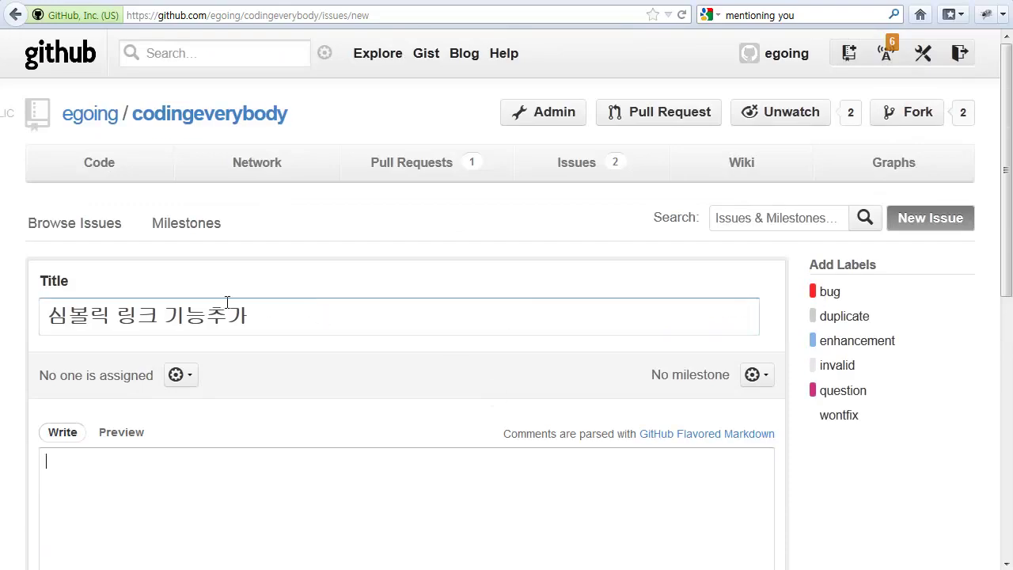
click(319, 316)
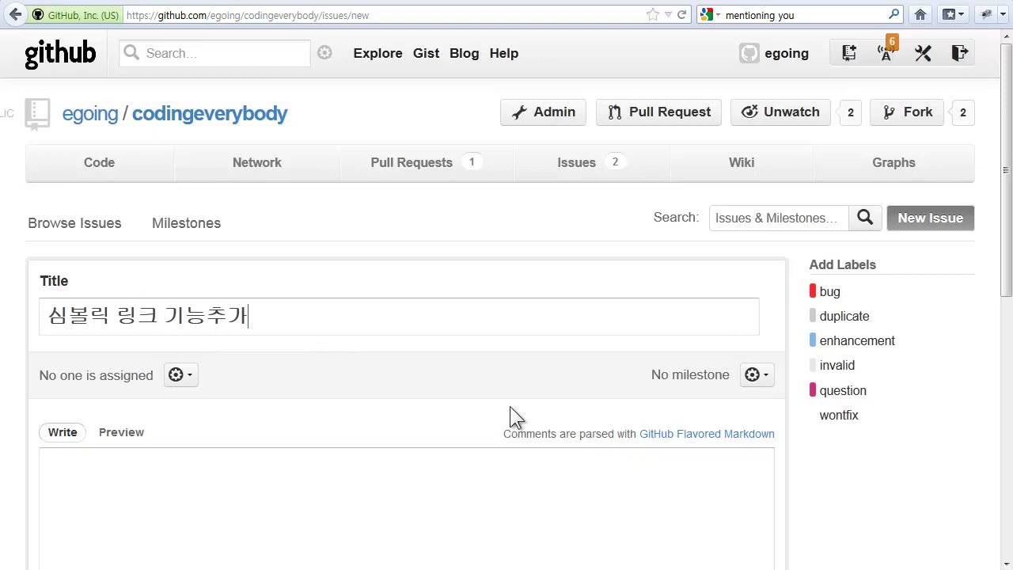
Step: Try the enhancement, bug and duplicate labels on the new issue, and leave only enhancement applied
click(878, 350)
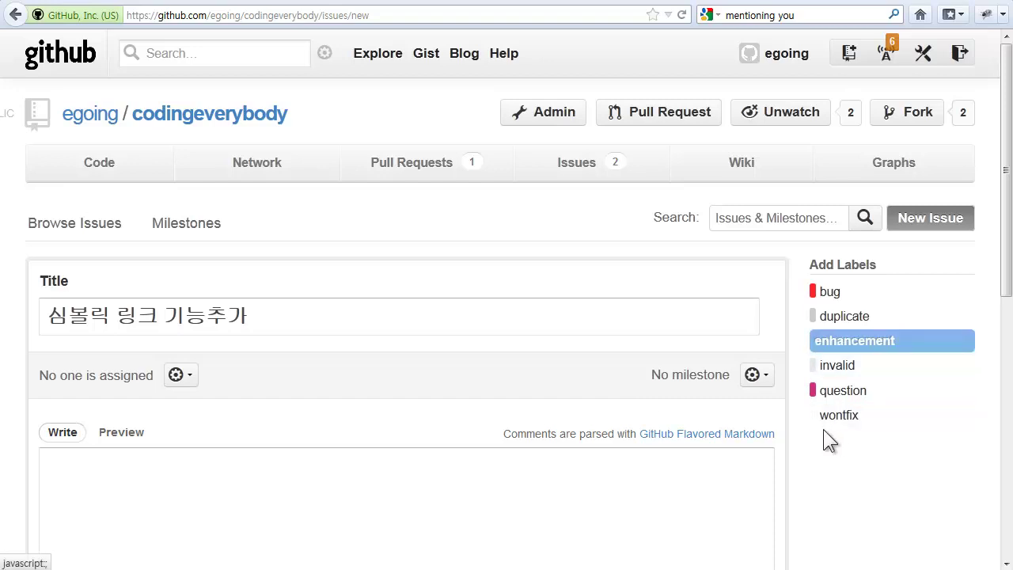
click(870, 348)
click(829, 292)
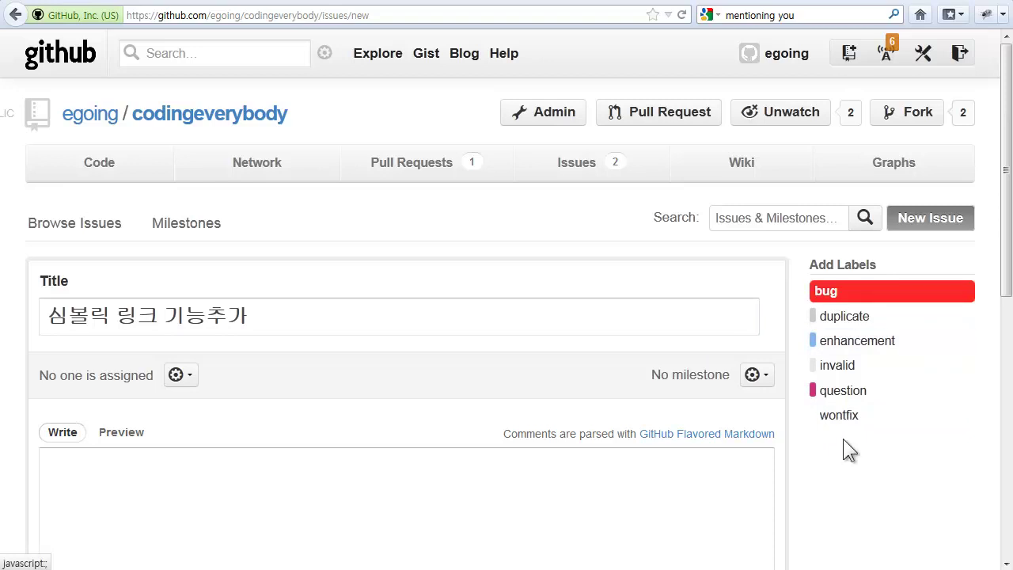
click(891, 314)
click(624, 318)
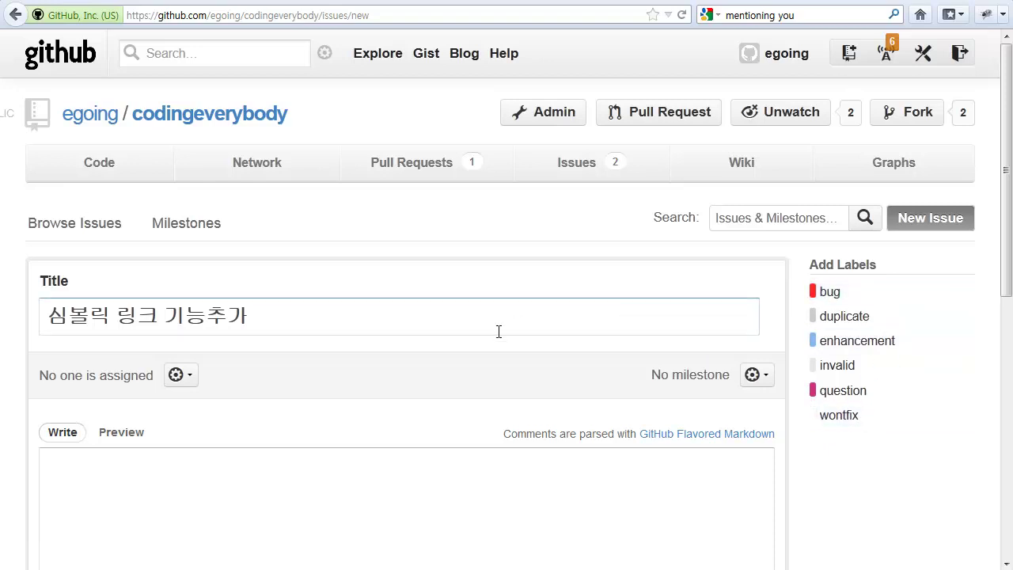
click(846, 326)
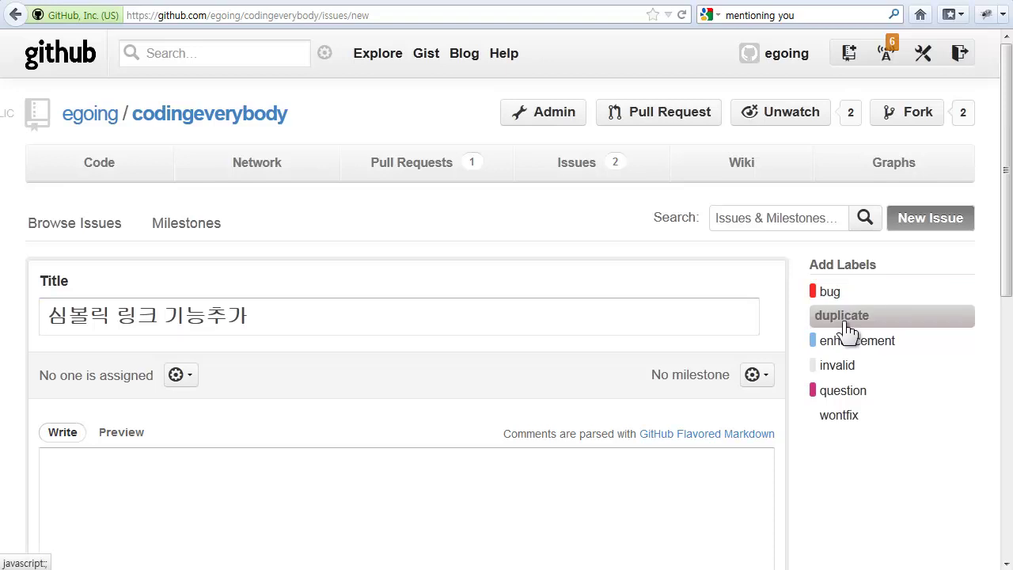
click(848, 331)
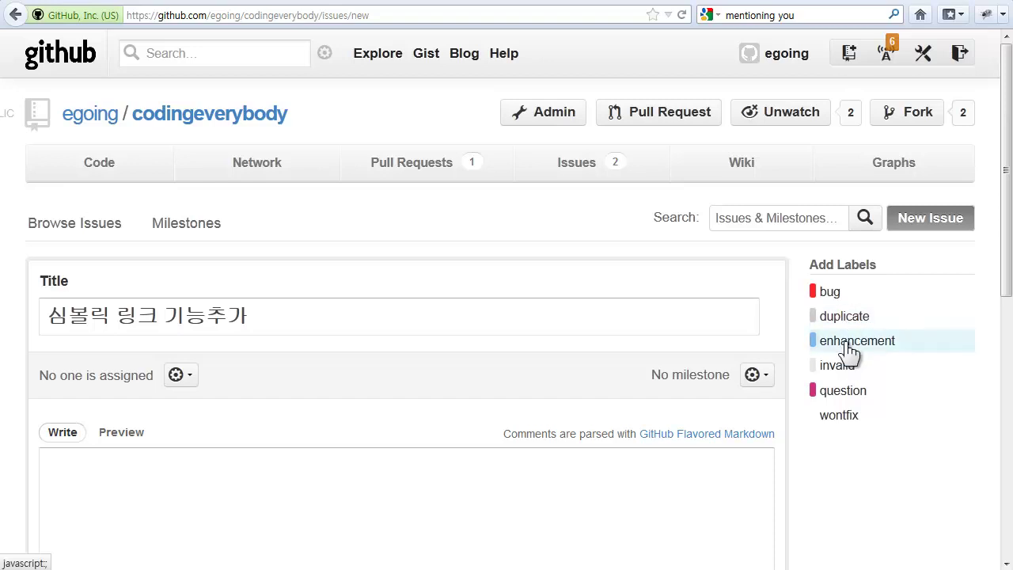
click(848, 348)
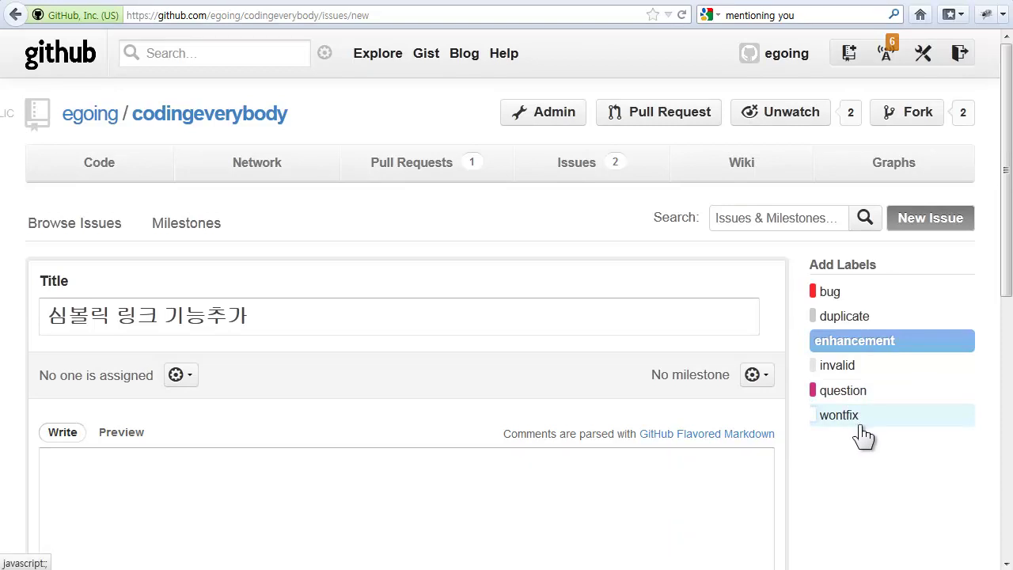
Step: Open the GitHub Flavored Markdown cheat sheet for the issue description and review its formatting and code examples
click(400, 459)
scroll(322, 378, down, 3)
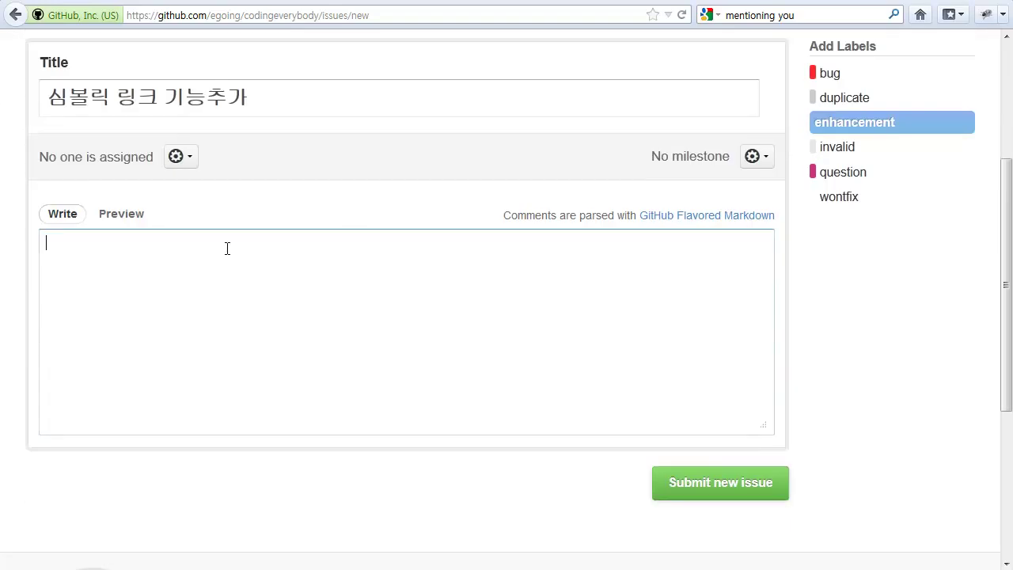
scroll(242, 258, up, 4)
scroll(247, 318, down, 4)
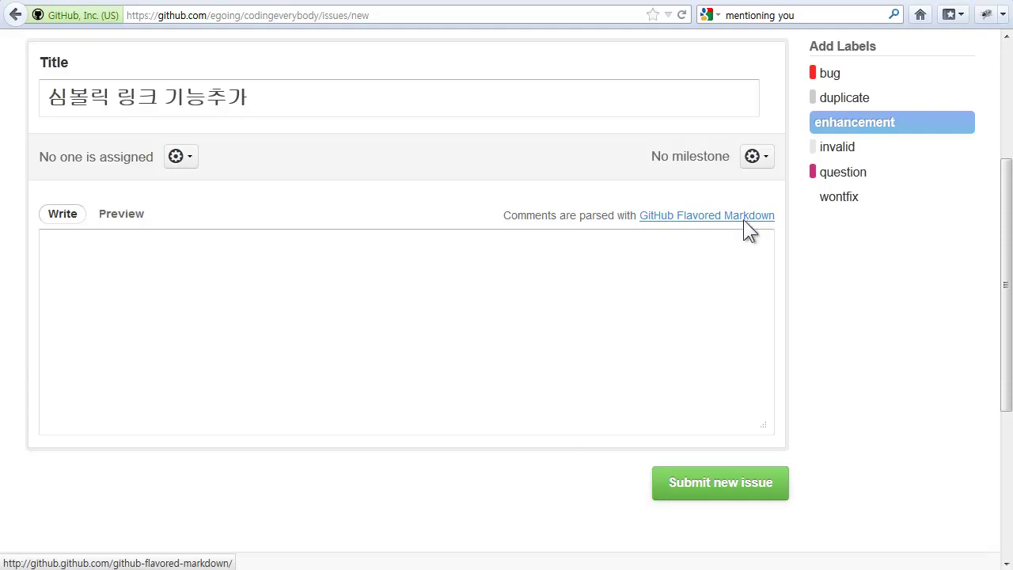
click(746, 223)
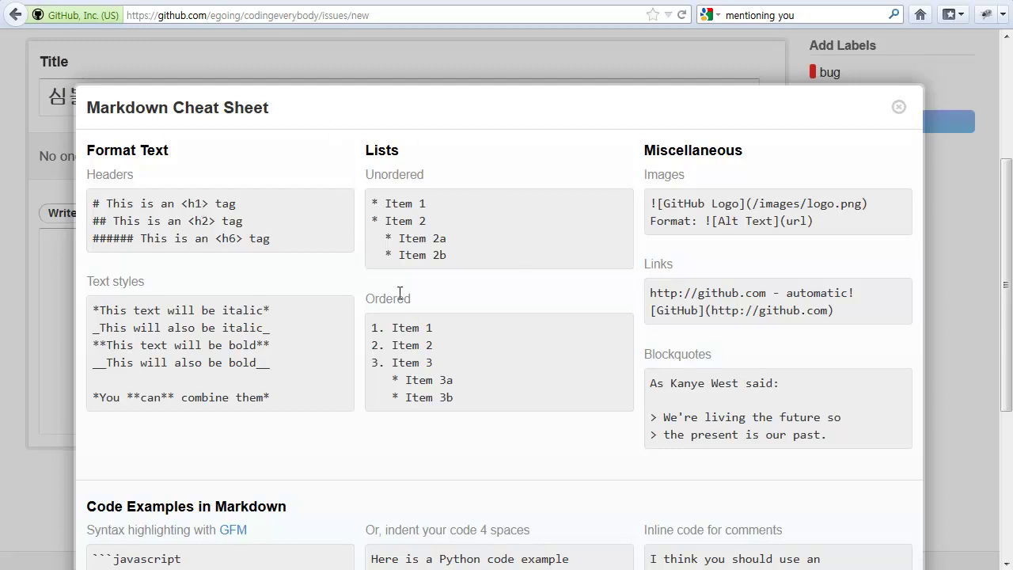
scroll(298, 361, down, 4)
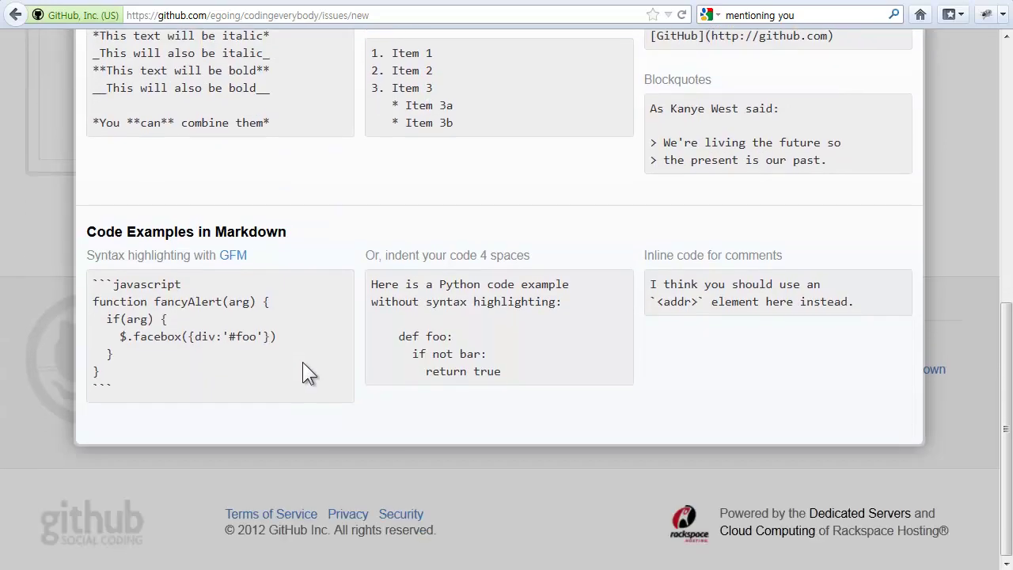
scroll(302, 362, up, 5)
scroll(302, 361, up, 1)
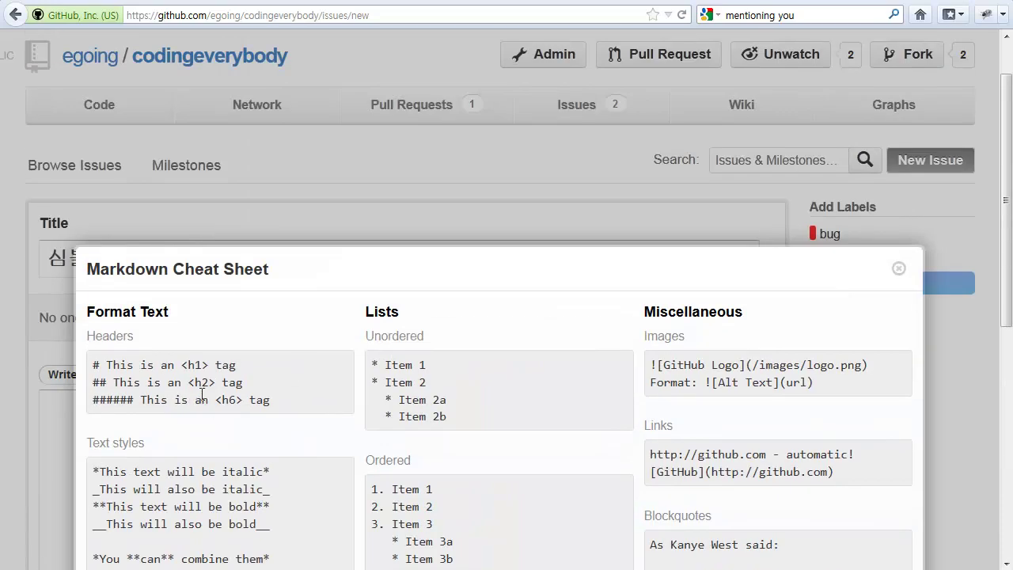
Step: Copy the three header examples from the Markdown cheat sheet and paste them into the issue description
drag(195, 395, 93, 366)
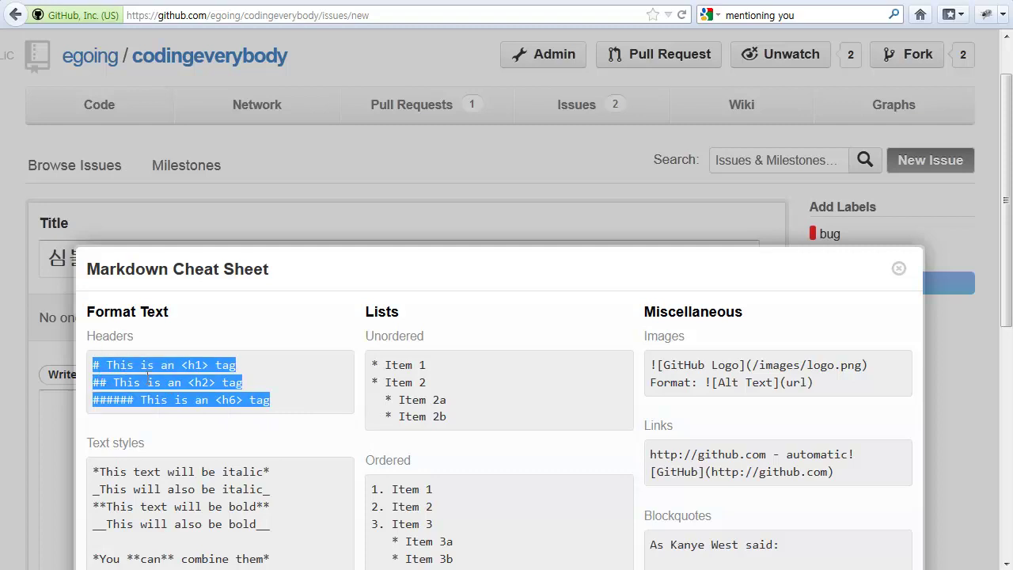
right_click(149, 378)
click(201, 393)
click(61, 426)
right_click(84, 398)
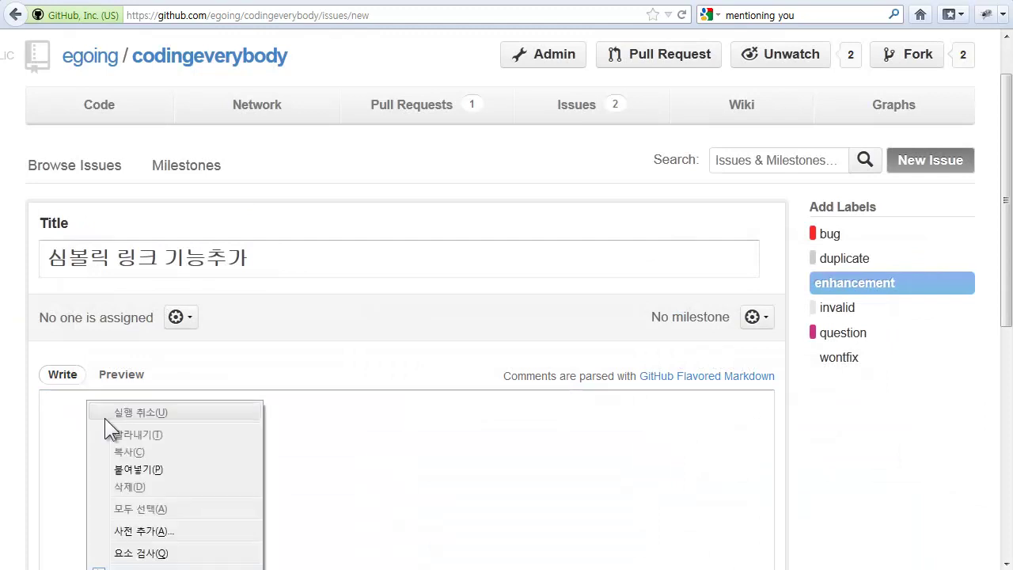
click(159, 472)
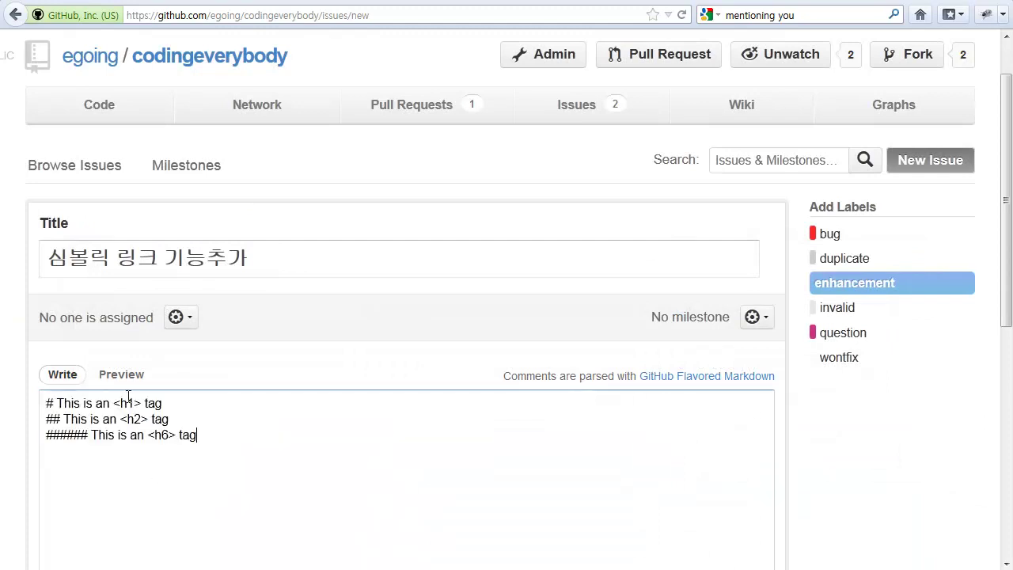
Step: Preview the rendered headers and compare them with the Markdown source, ending in writing mode
click(121, 374)
scroll(298, 454, down, 3)
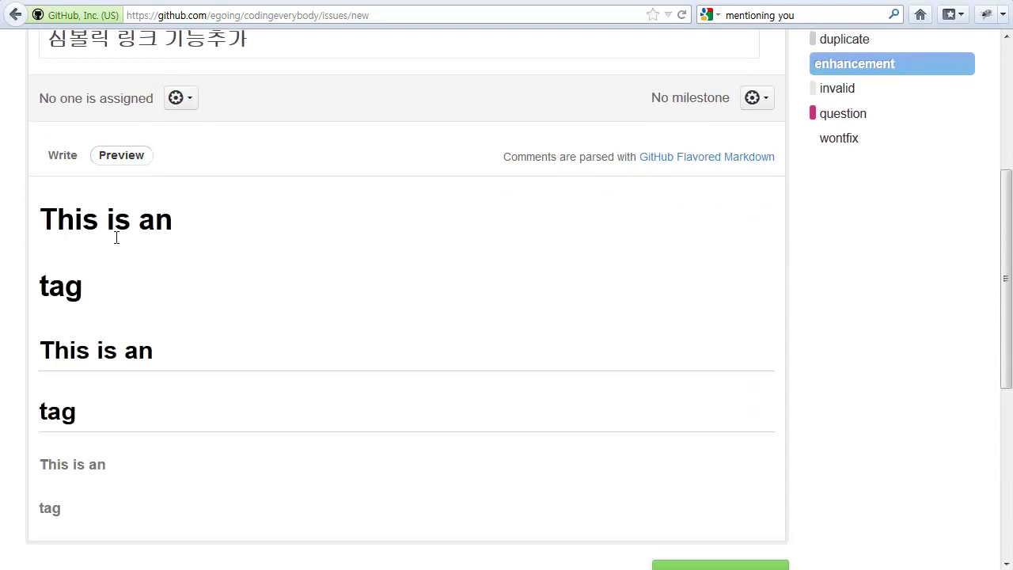
click(61, 158)
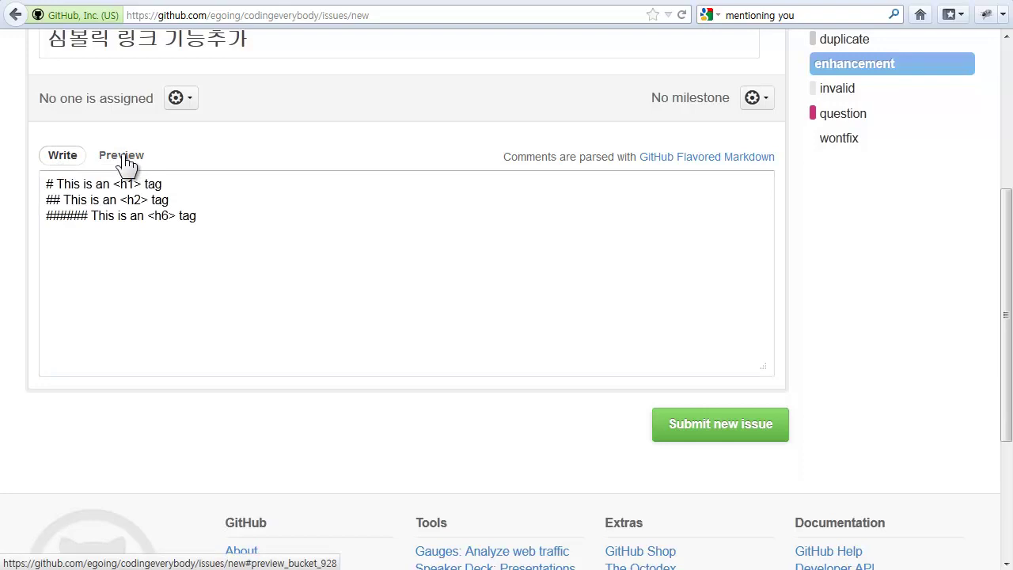
click(124, 158)
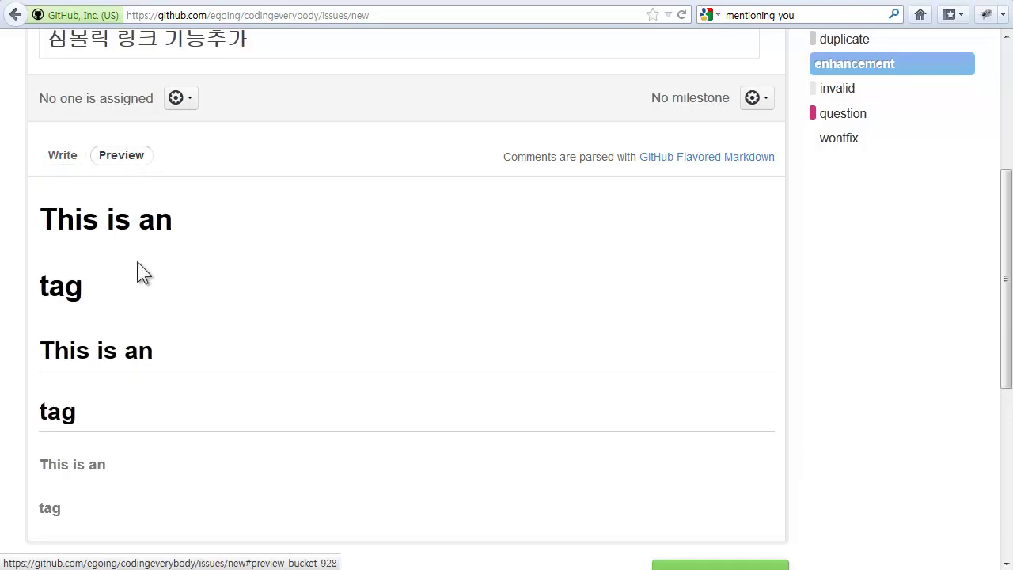
click(65, 158)
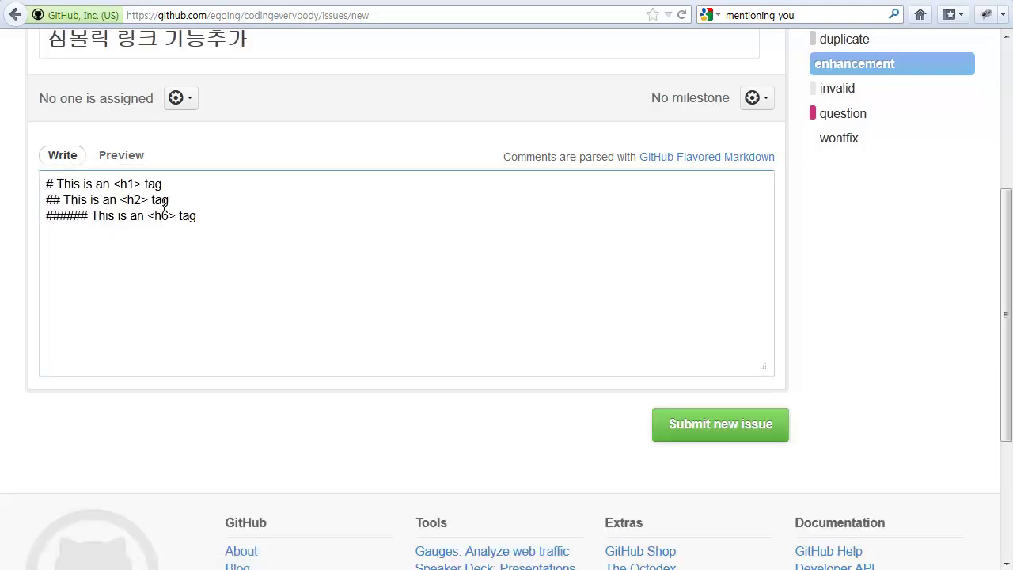
click(70, 166)
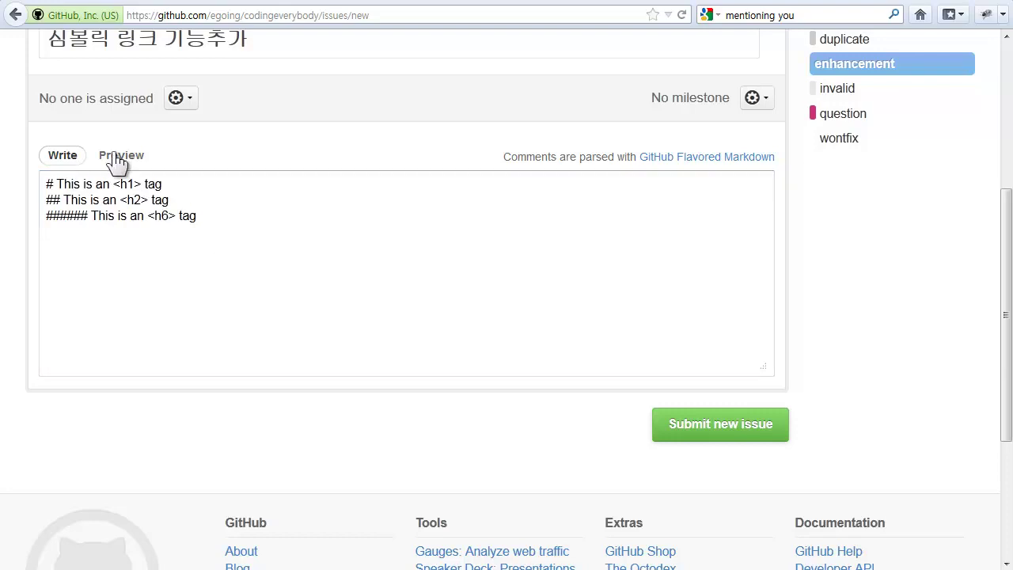
Step: Replace the description with the cheat sheet's unordered list example, Item 1 to Item 2b, and preview it
click(704, 158)
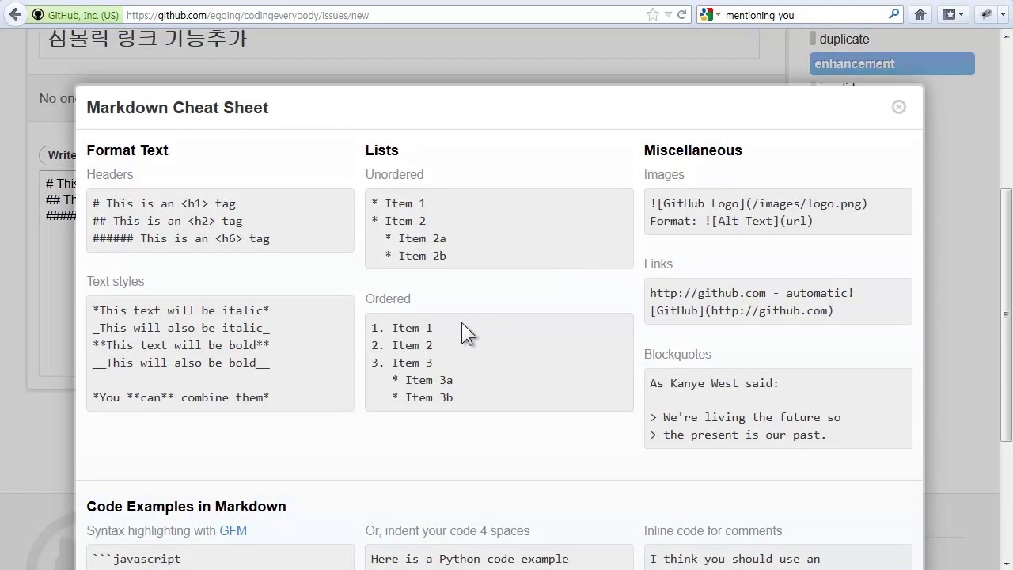
mouse_move(376, 199)
mouse_down()
mouse_move(432, 237)
mouse_move(471, 249)
mouse_move(448, 255)
mouse_move(378, 203)
mouse_up()
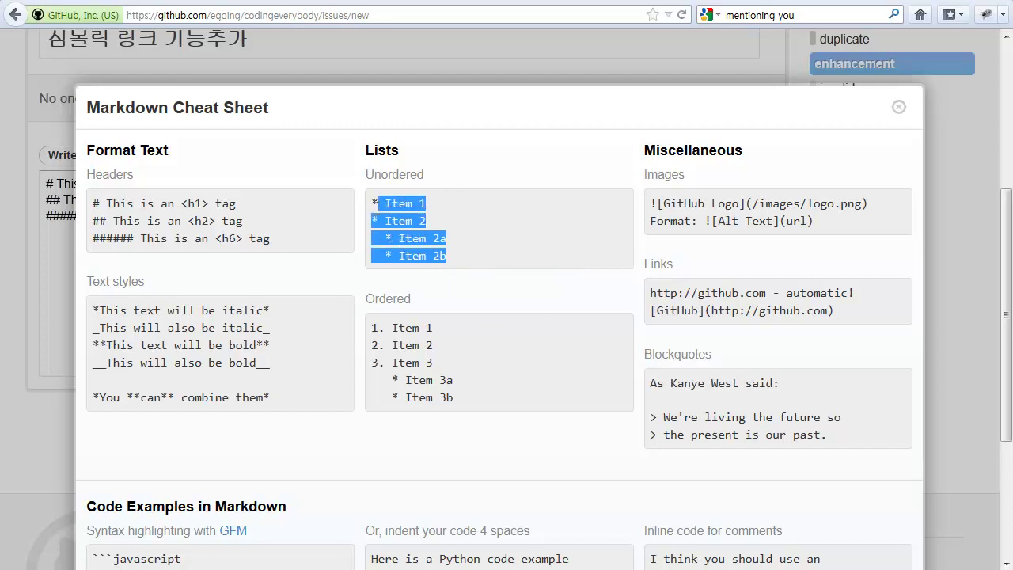
key(ctrl+c)
click(927, 268)
drag(45, 180, 203, 229)
key(ctrl+v)
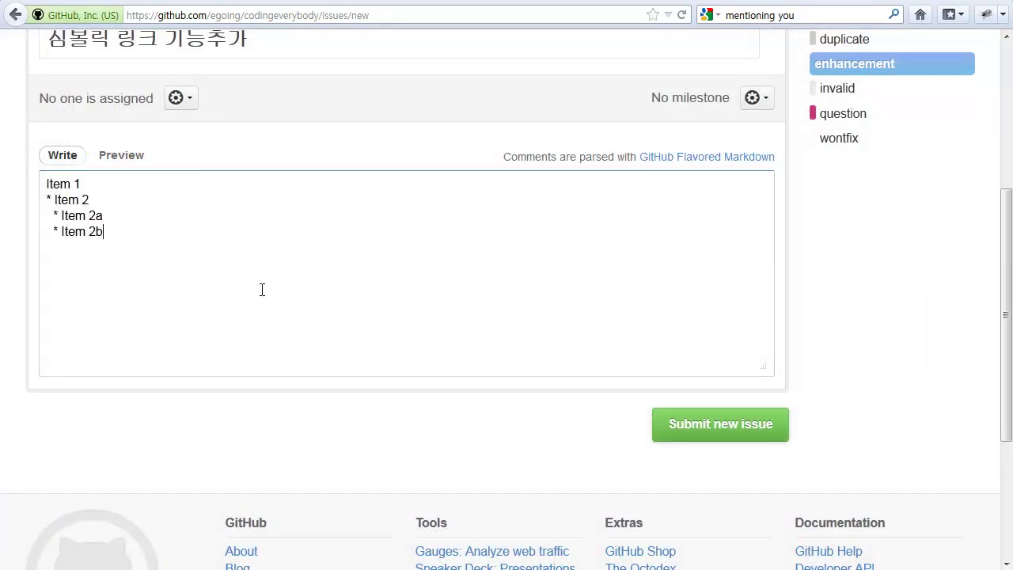
click(123, 157)
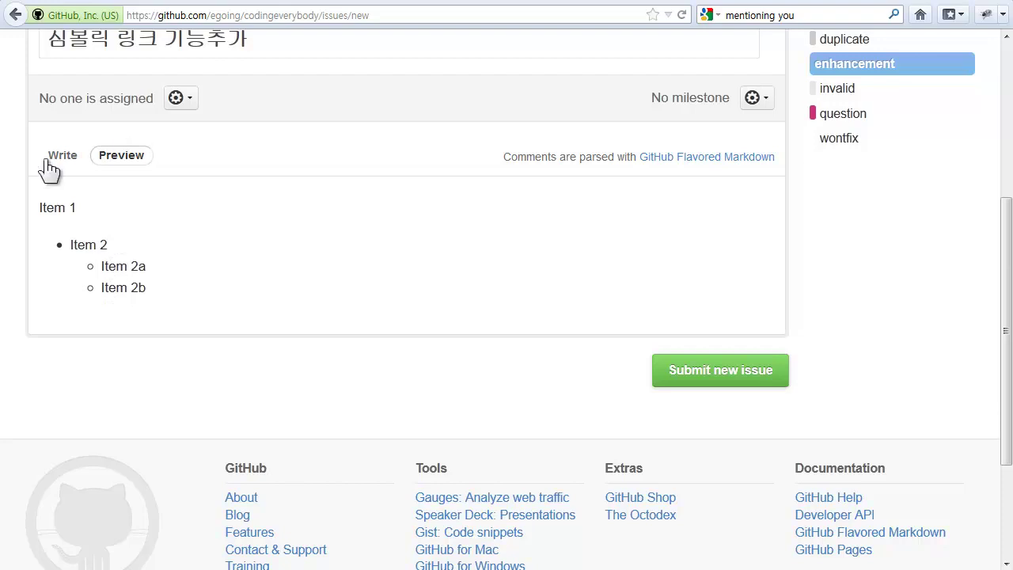
Step: Return the description to writing mode and reopen the Markdown cheat sheet to look over its formatting and code examples
click(49, 158)
click(141, 253)
key(ctrl+a)
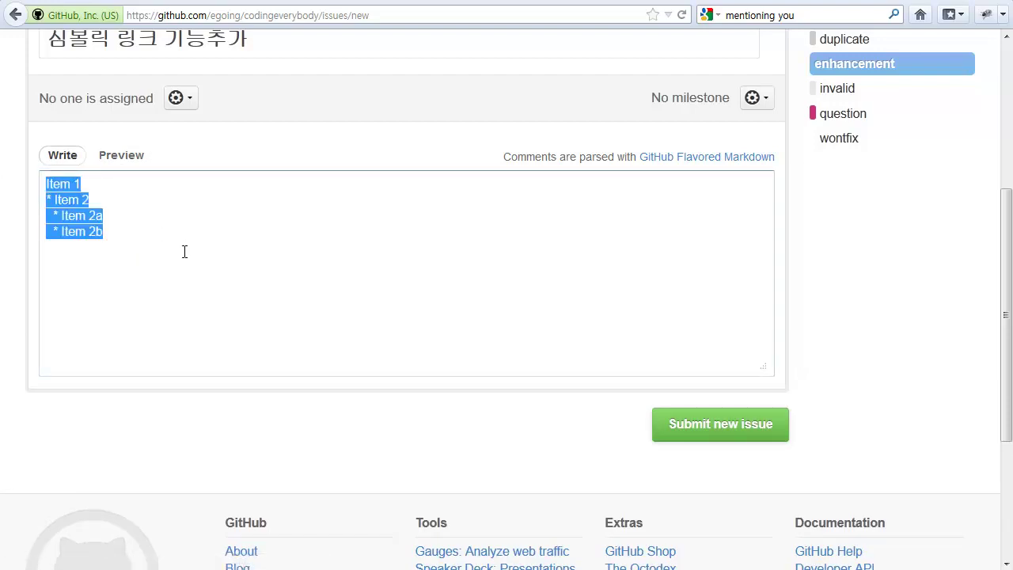
click(712, 158)
scroll(475, 249, down, 3)
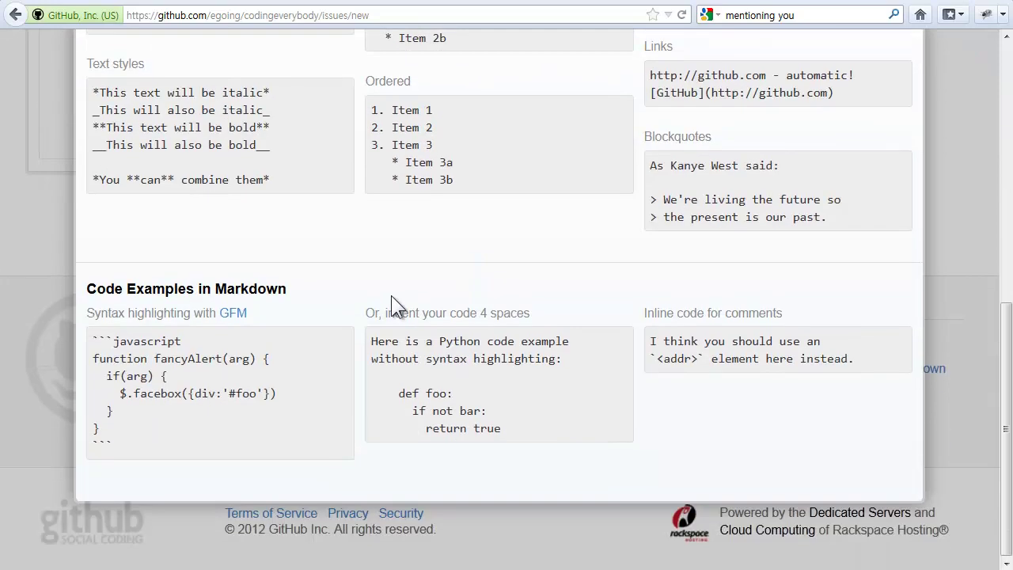
scroll(388, 295, up, 3)
scroll(389, 295, down, 2)
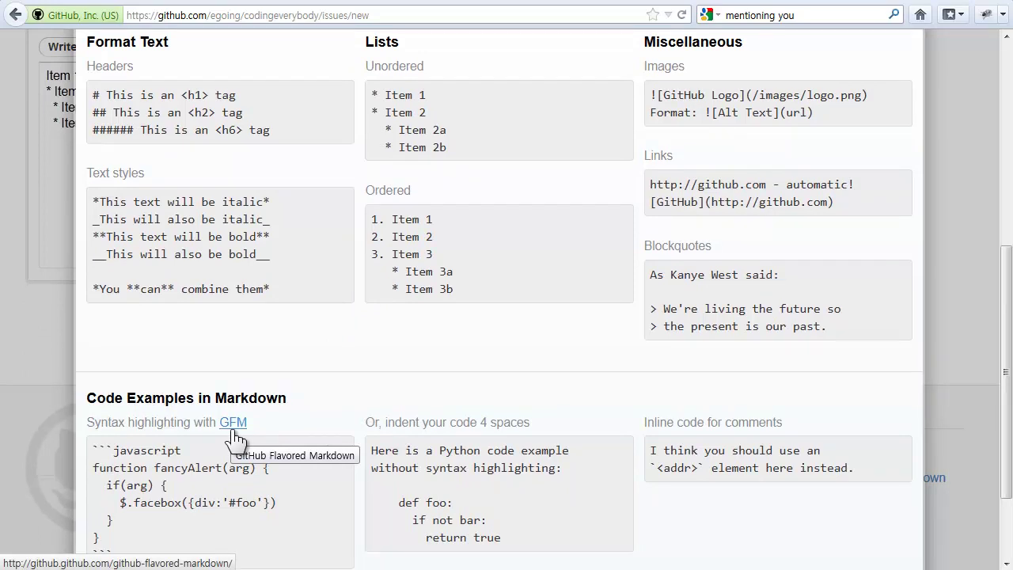
Step: Open the GitHub Flavored Markdown introduction linked from the cheat sheet, skim its differences from traditional Markdown, and return to the issue form
click(232, 428)
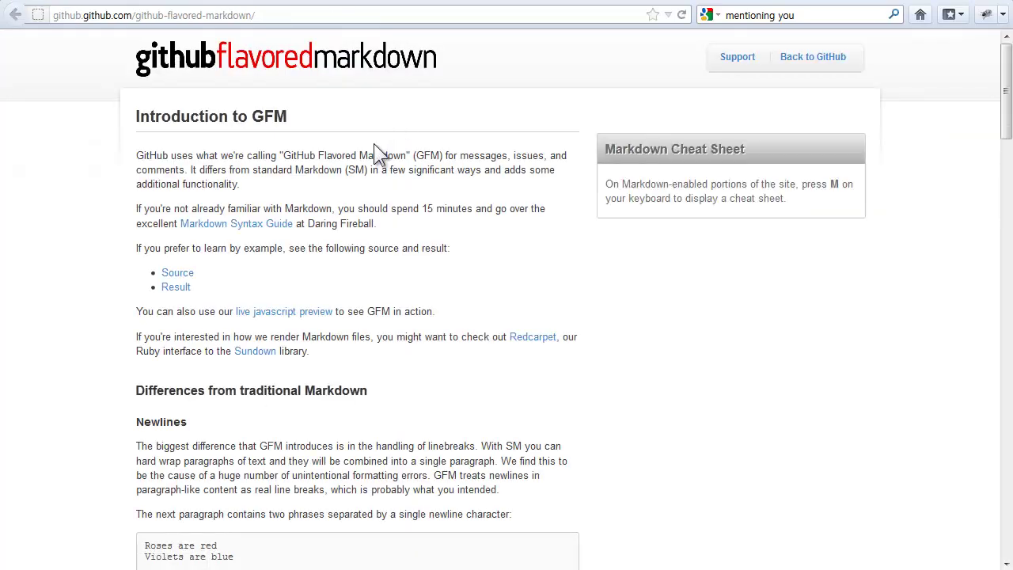
scroll(414, 182, down, 5)
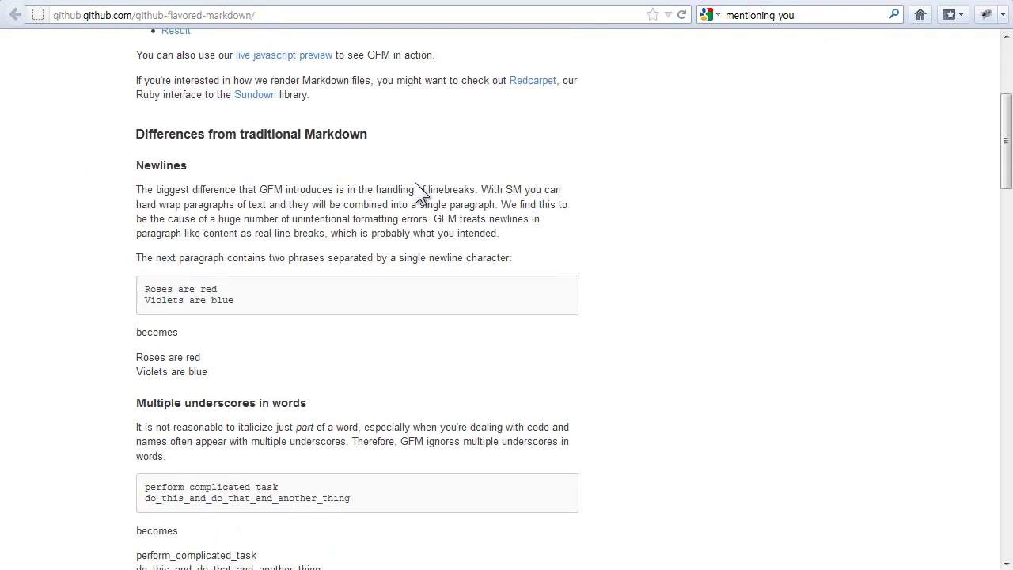
scroll(356, 158, down, 4)
scroll(309, 142, up, 4)
key(alt+Left)
click(952, 336)
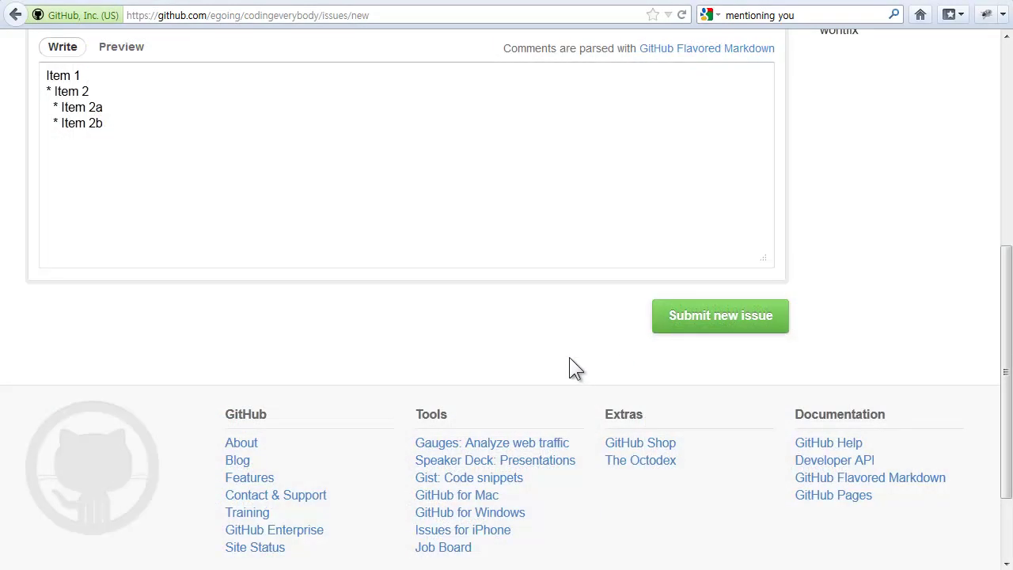
Step: Clear the sample list from the description and submit the new issue
scroll(569, 360, up, 5)
key(ctrl+a)
click(135, 388)
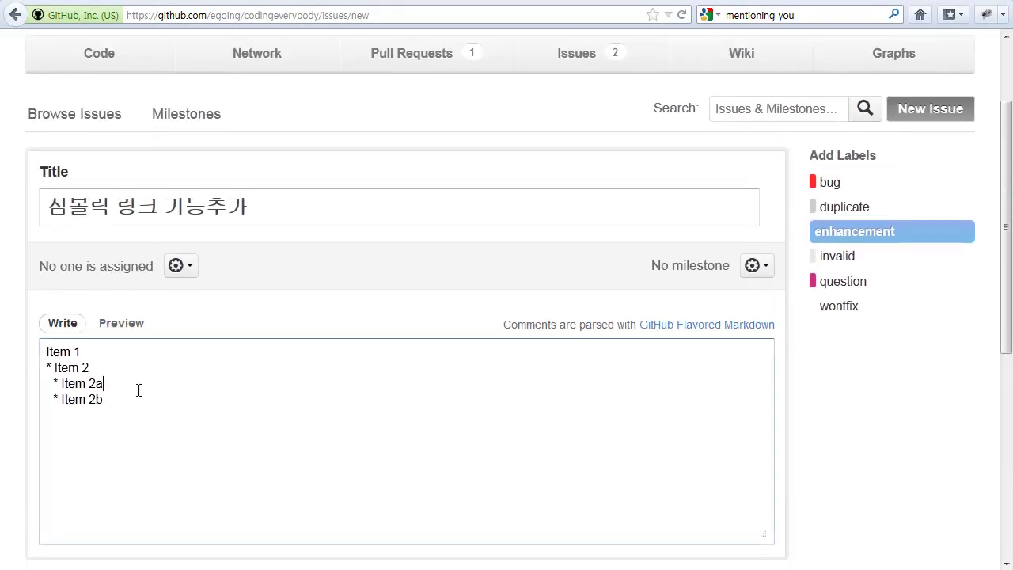
key(ctrl+a)
key(BackSpace)
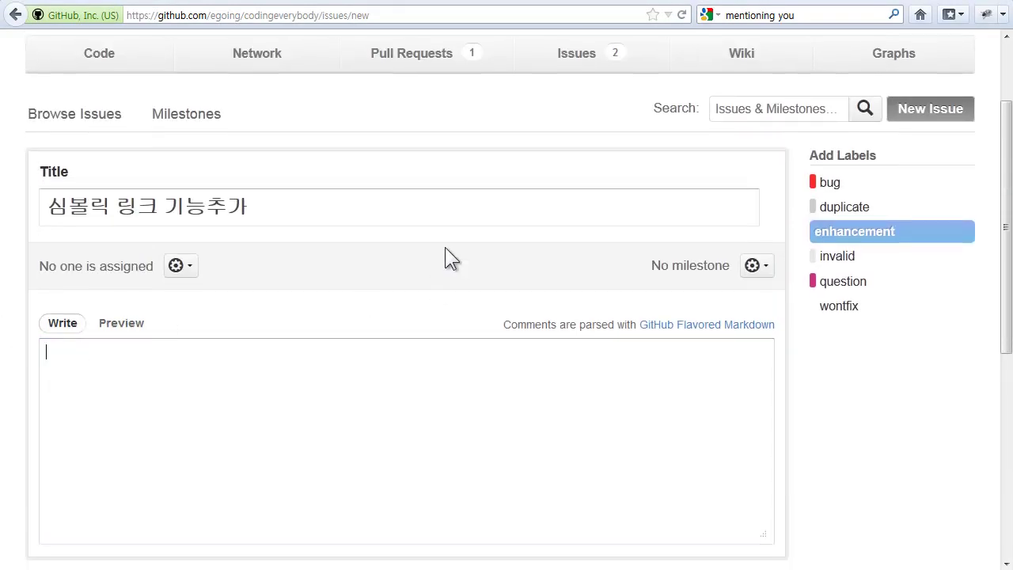
scroll(436, 287, down, 3)
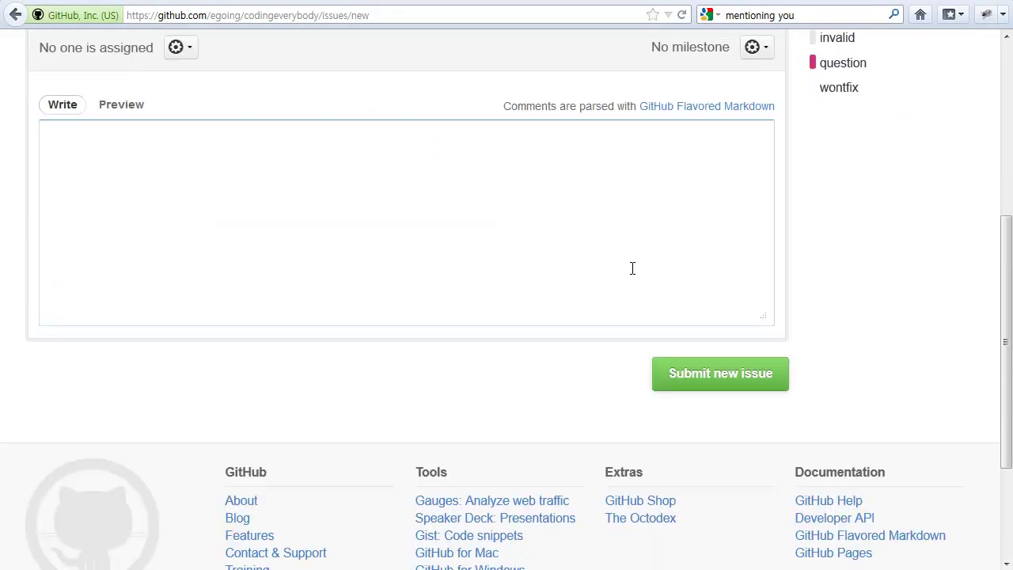
click(715, 381)
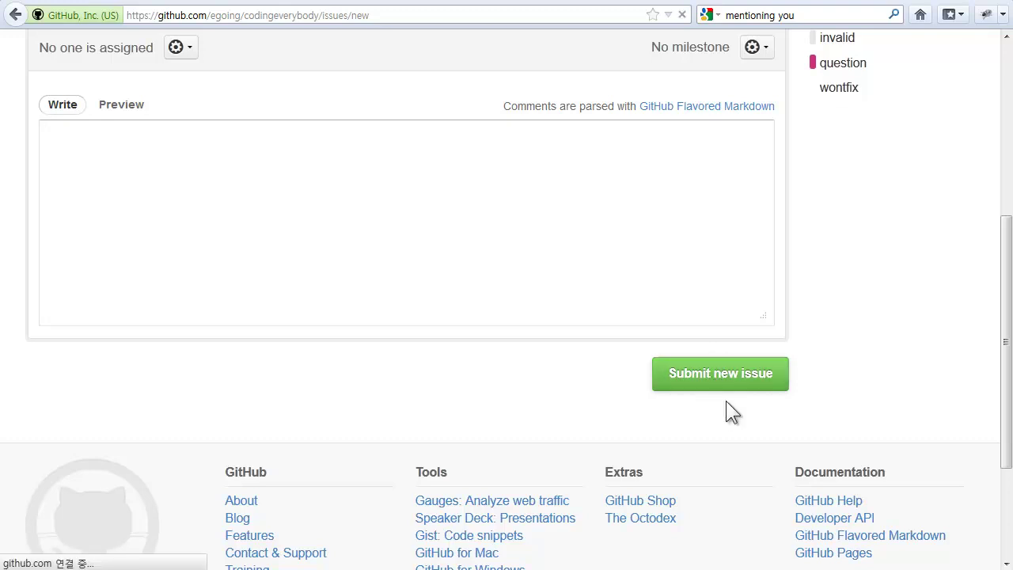
scroll(726, 400, up, 3)
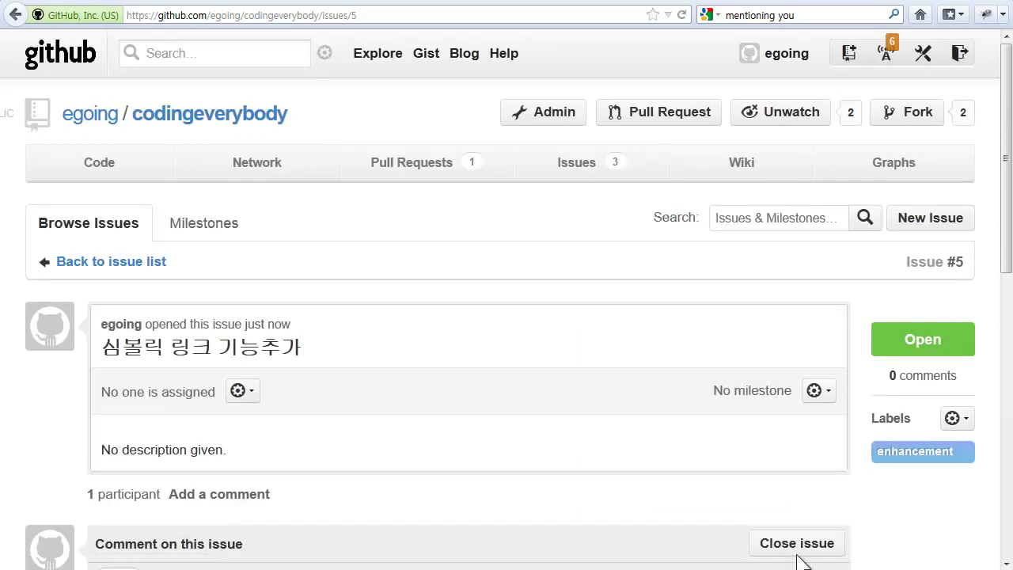
Step: Open the repository's issue list and filter it by the enhancement label
click(593, 186)
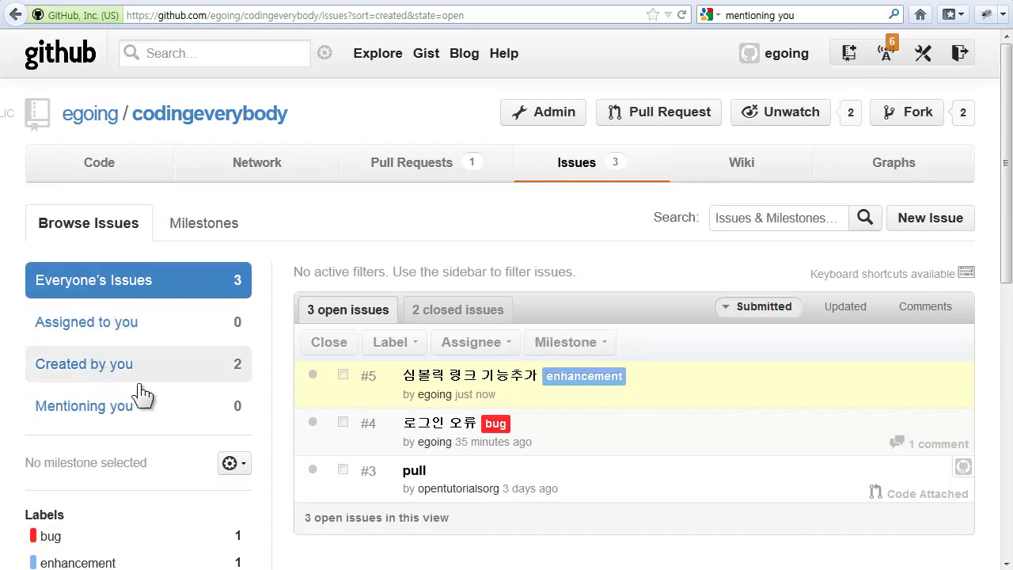
scroll(143, 394, down, 1)
scroll(144, 400, down, 3)
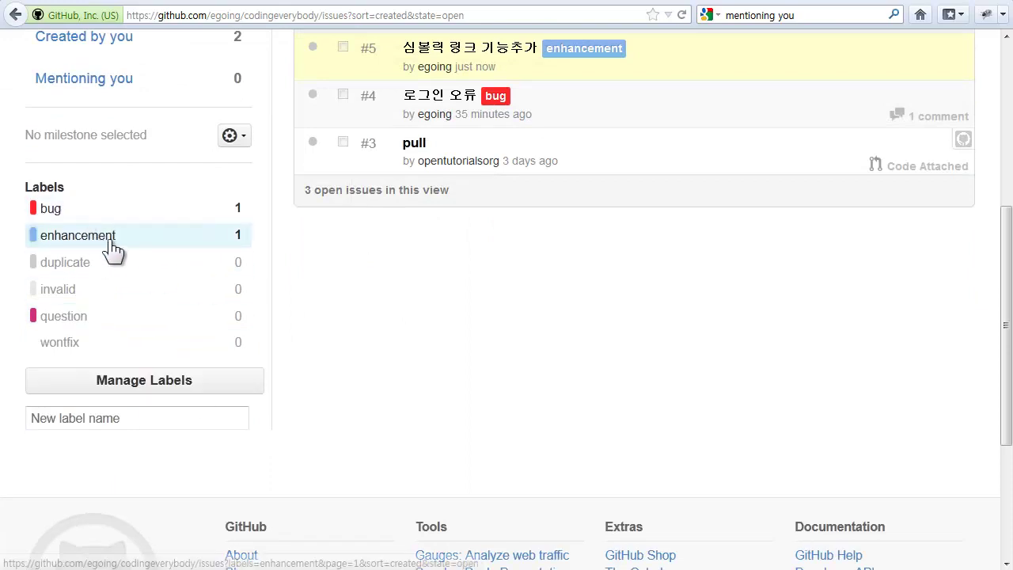
click(171, 255)
scroll(591, 293, up, 4)
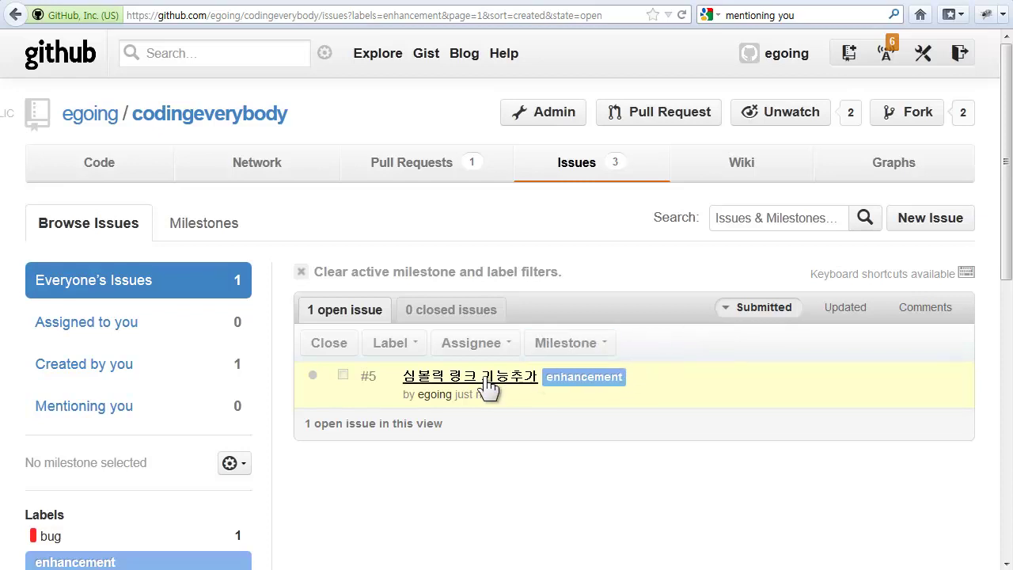
Step: Open the milestones and compare the open ones with issues against those without issues
click(210, 236)
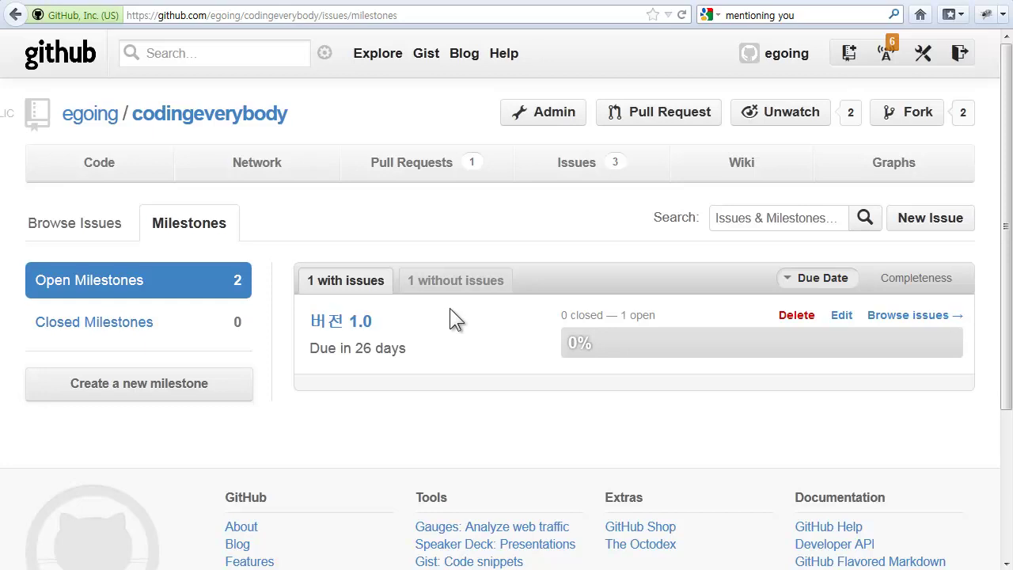
click(133, 287)
click(445, 284)
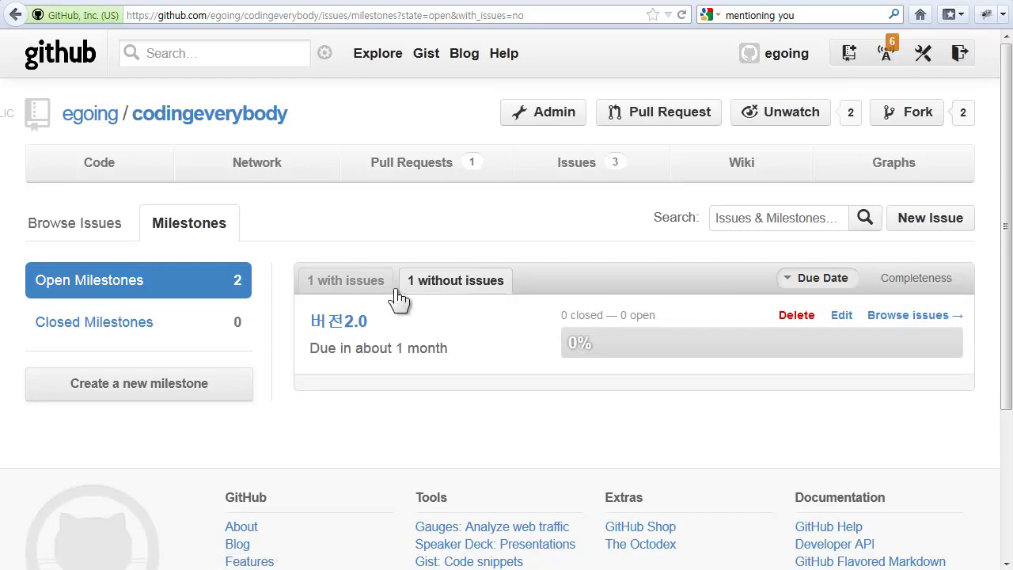
click(362, 287)
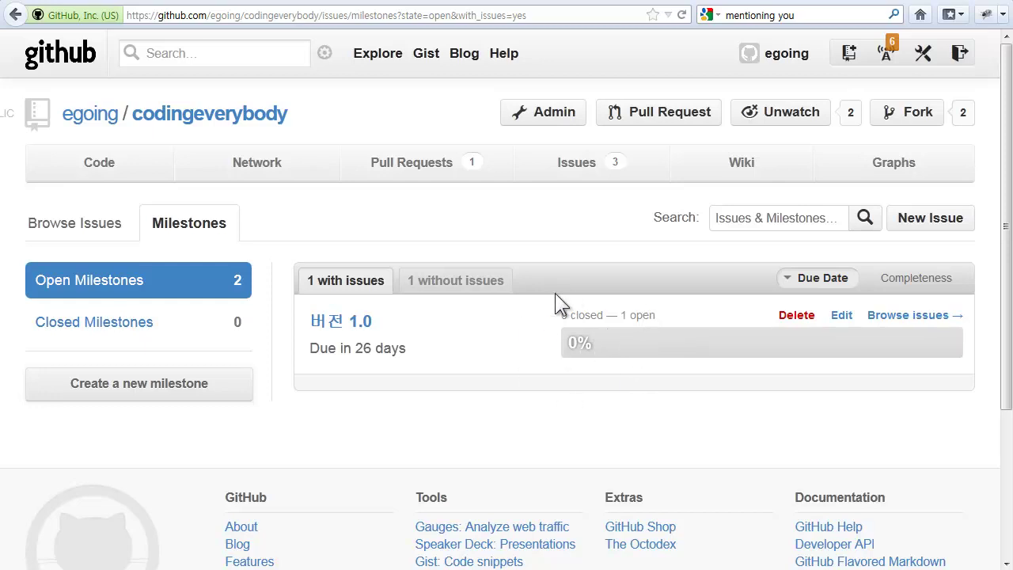
Step: Go back to browsing issues and remove the enhancement label filter
click(62, 233)
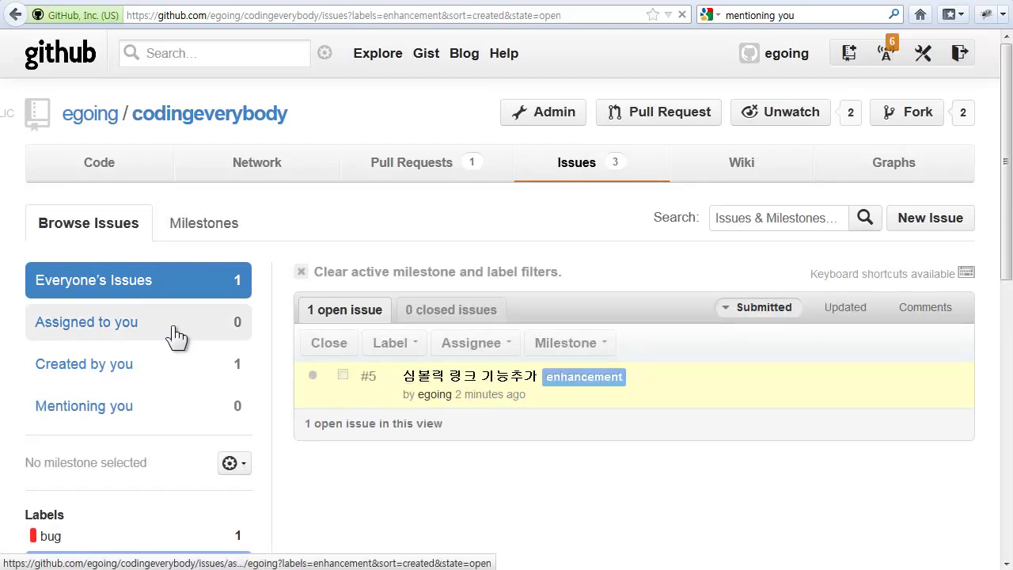
click(118, 280)
scroll(163, 507, down, 4)
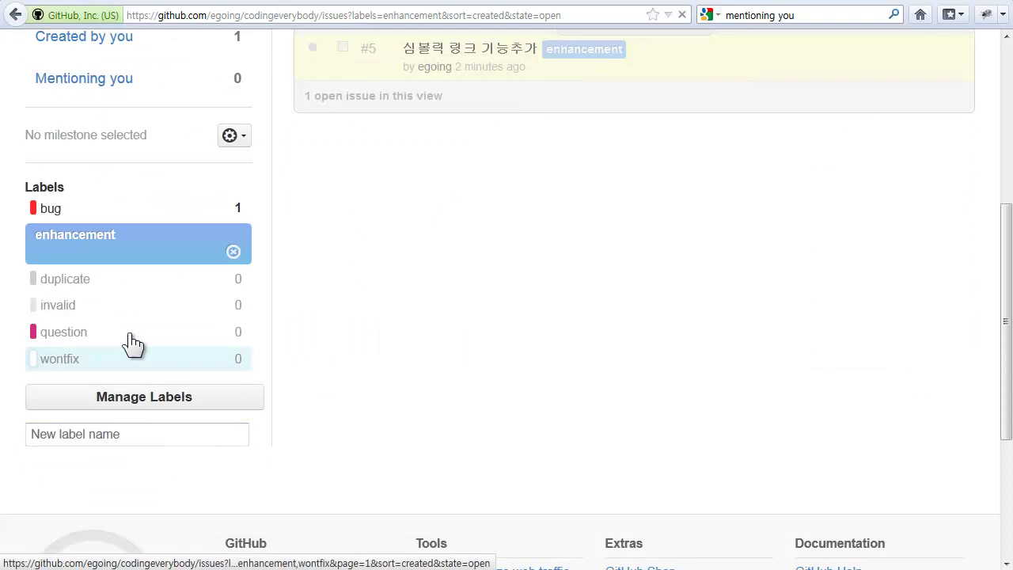
click(131, 258)
scroll(443, 269, up, 4)
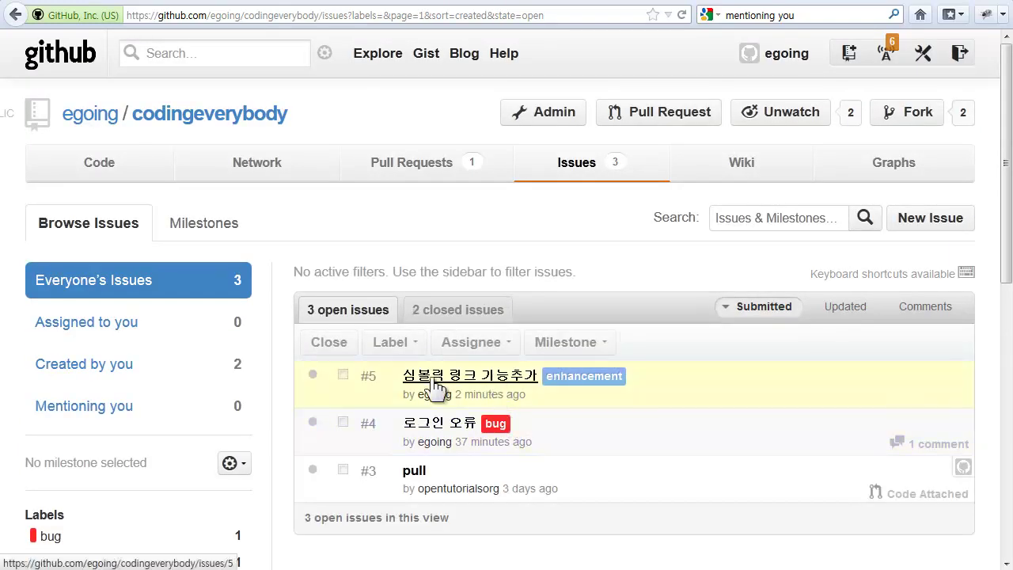
Step: Set the milestone of issue #5, 심볼릭 링크 기능추가, to 버전 1.0 from the issue list
click(342, 374)
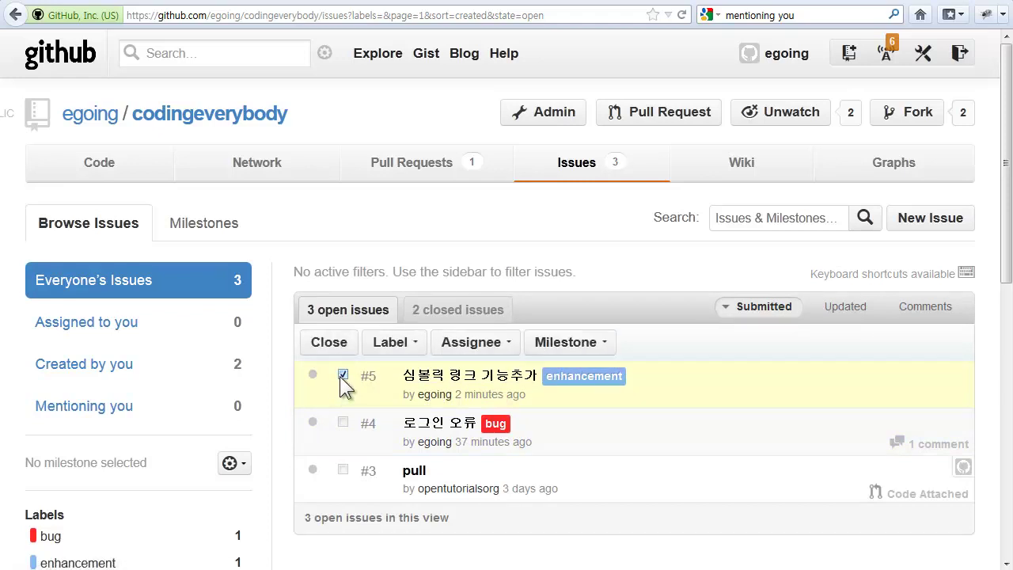
click(599, 348)
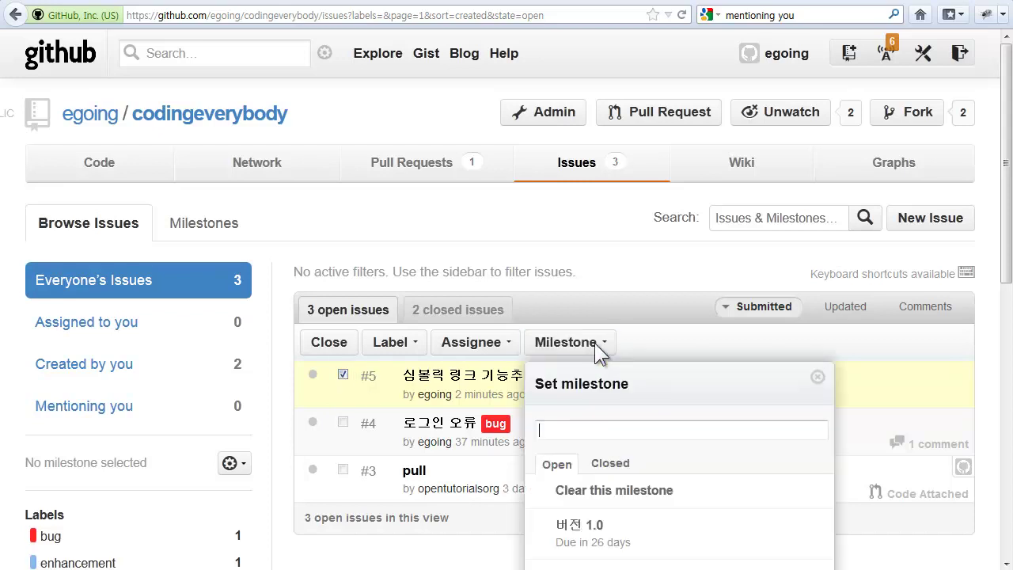
scroll(589, 419, down, 3)
click(609, 441)
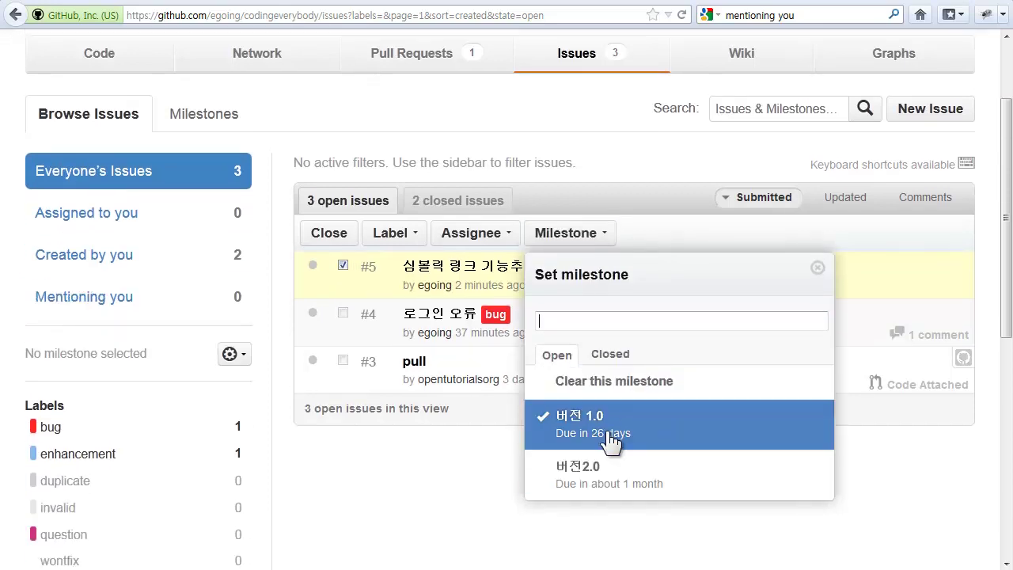
scroll(506, 460, up, 2)
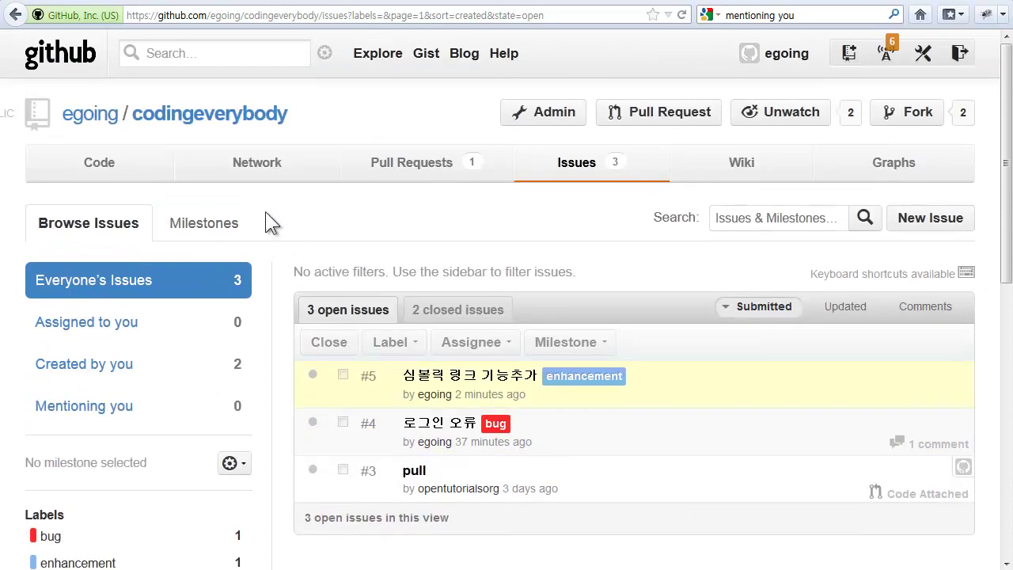
Step: Open the issues of milestone 버전 1.0 and close issue #5, 심볼릭 링크 기능추가
click(225, 228)
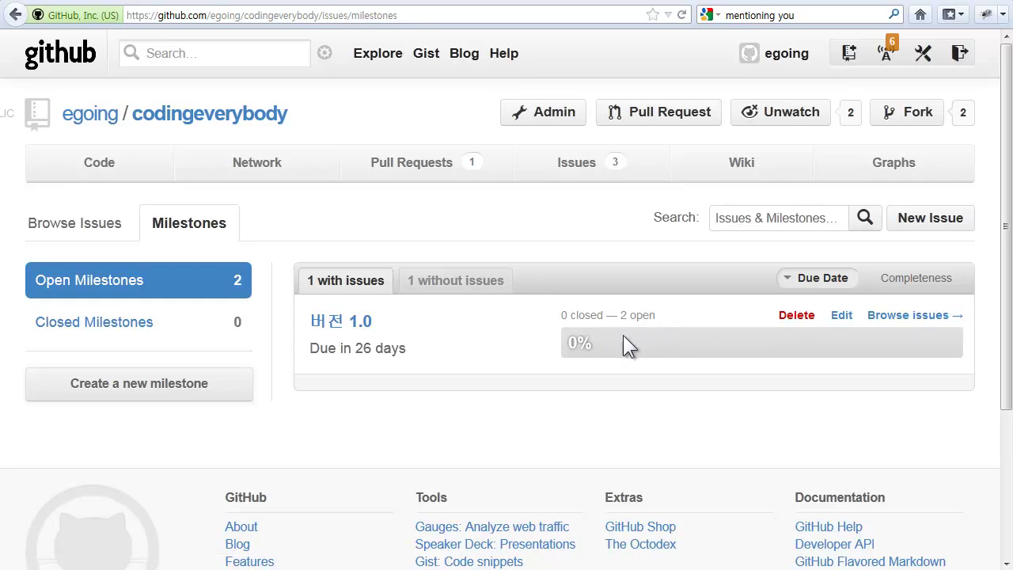
click(351, 331)
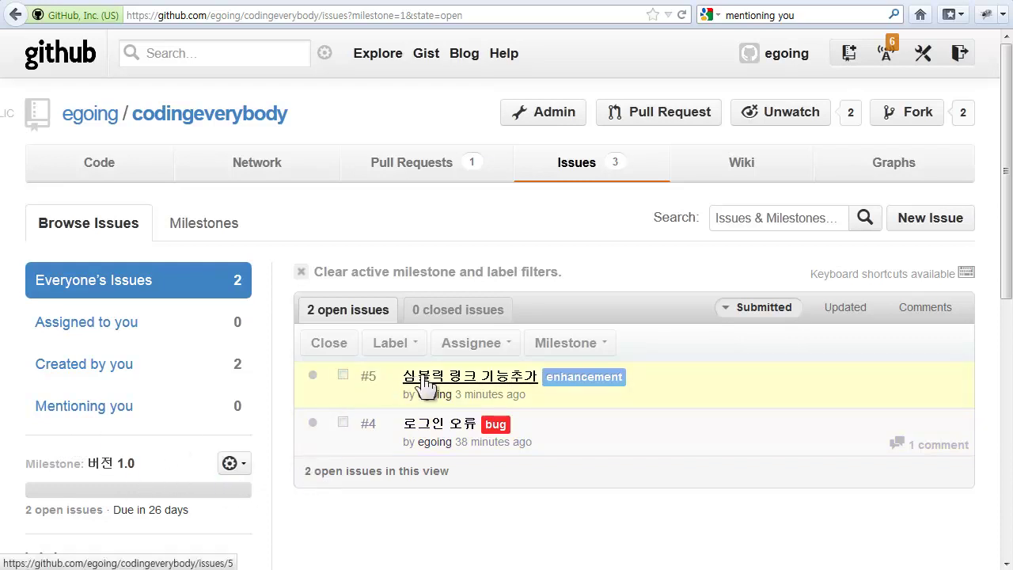
click(343, 375)
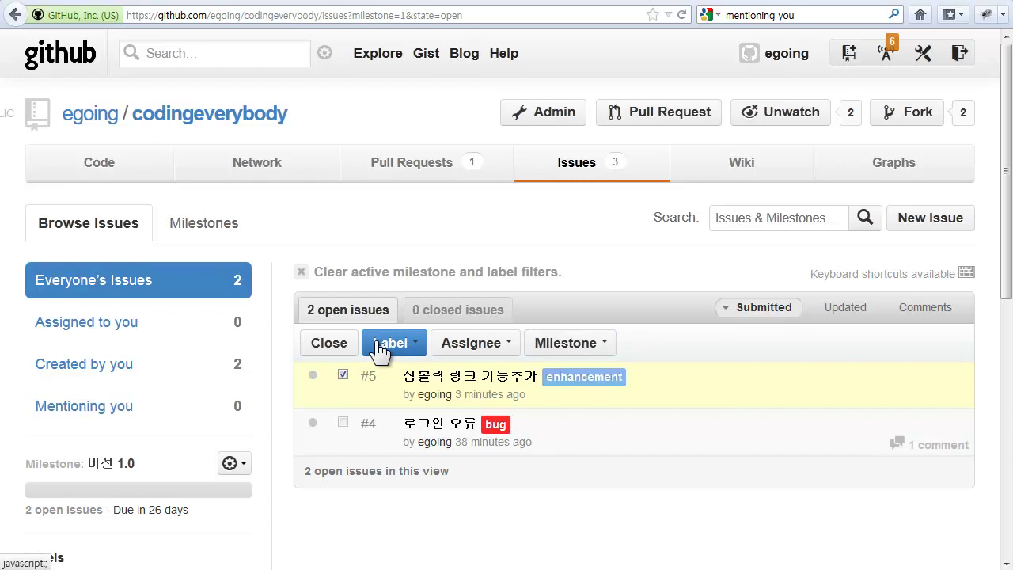
click(342, 348)
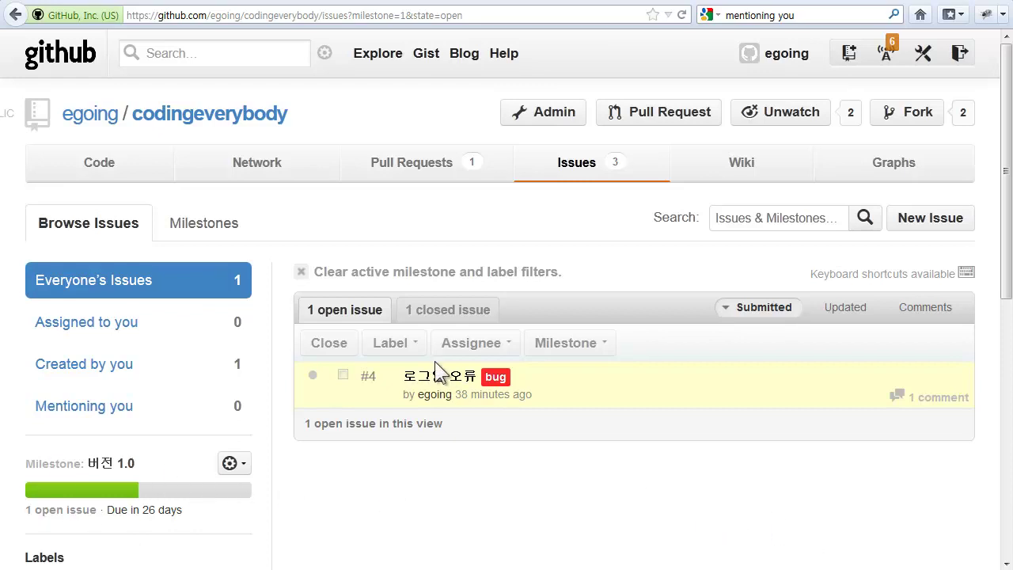
Step: Open issue #4, 로그인 오류, and look over its milestone, description and comment
click(465, 379)
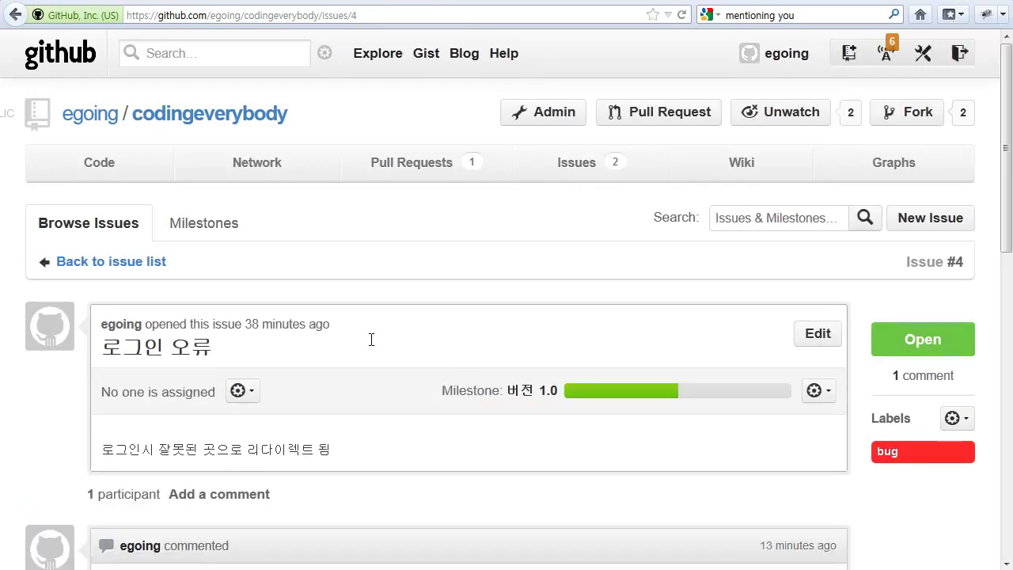
scroll(305, 316, down, 1)
scroll(278, 255, up, 1)
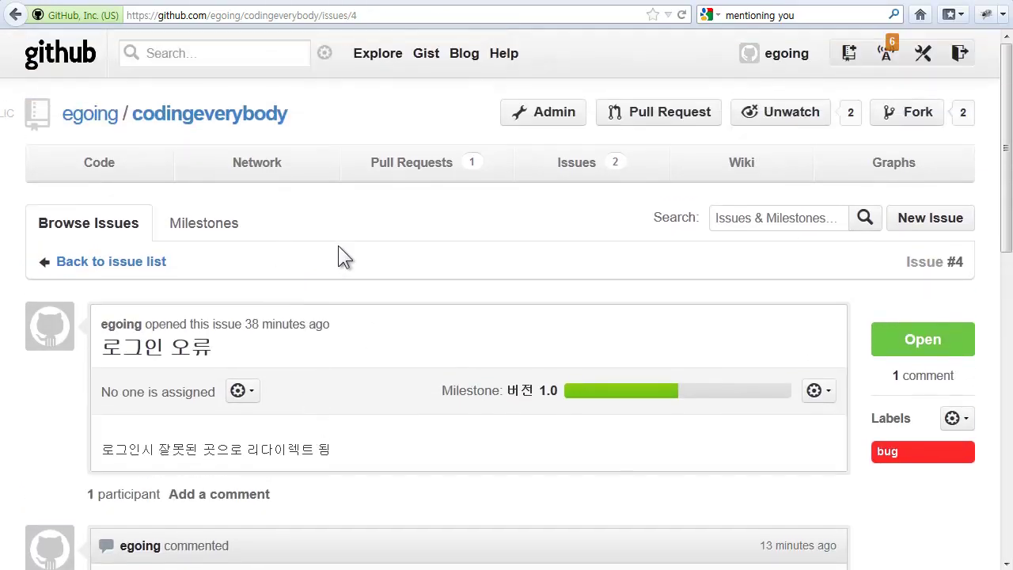
scroll(279, 245, down, 1)
scroll(561, 325, down, 3)
scroll(560, 326, up, 3)
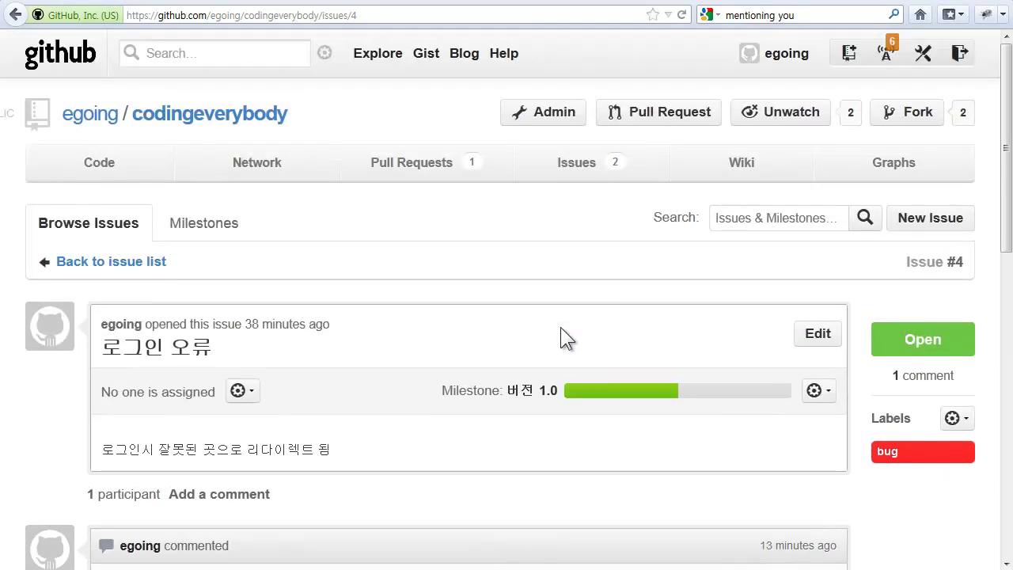
Step: Open the issue's title and description for editing, look over the page, and return to the milestone's issue list without saving
mouse_move(828, 332)
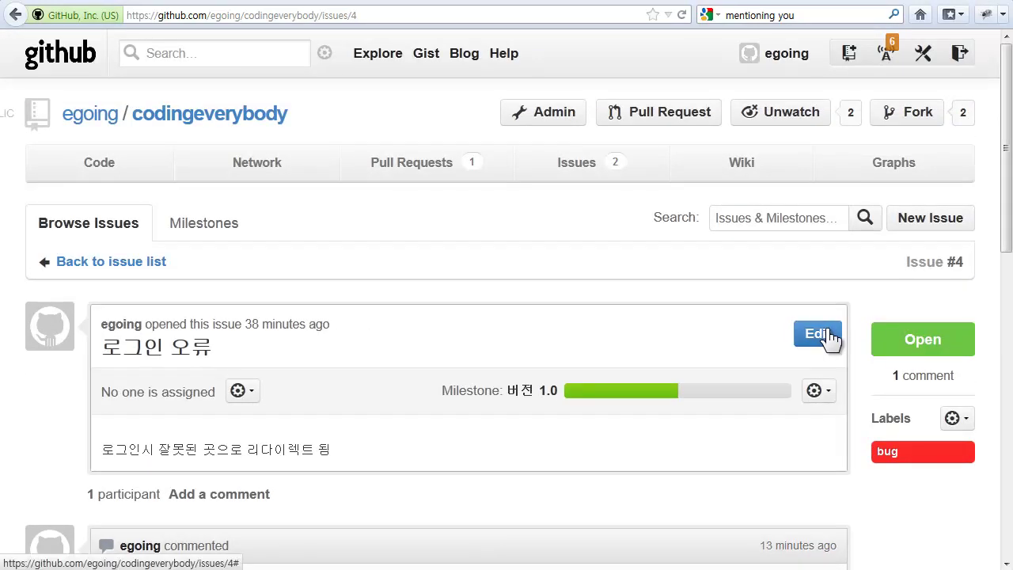
click(817, 333)
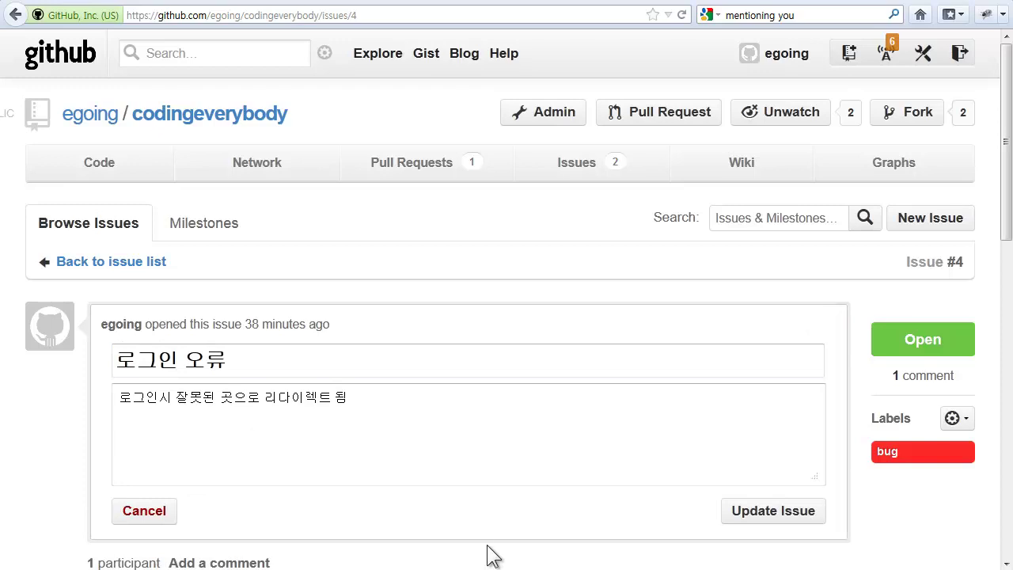
scroll(491, 554, down, 2)
scroll(735, 418, up, 2)
scroll(606, 441, down, 4)
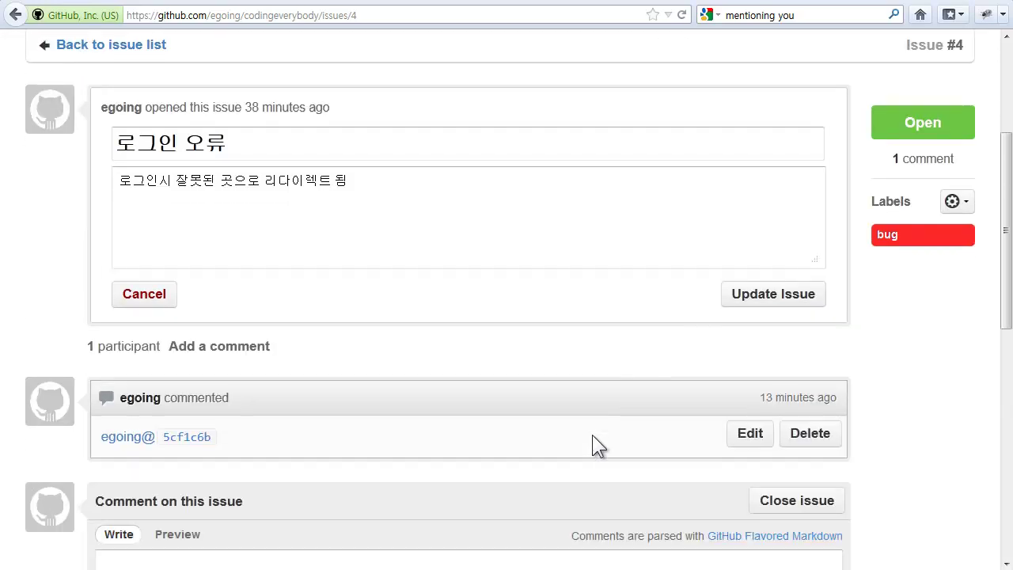
scroll(335, 290, up, 2)
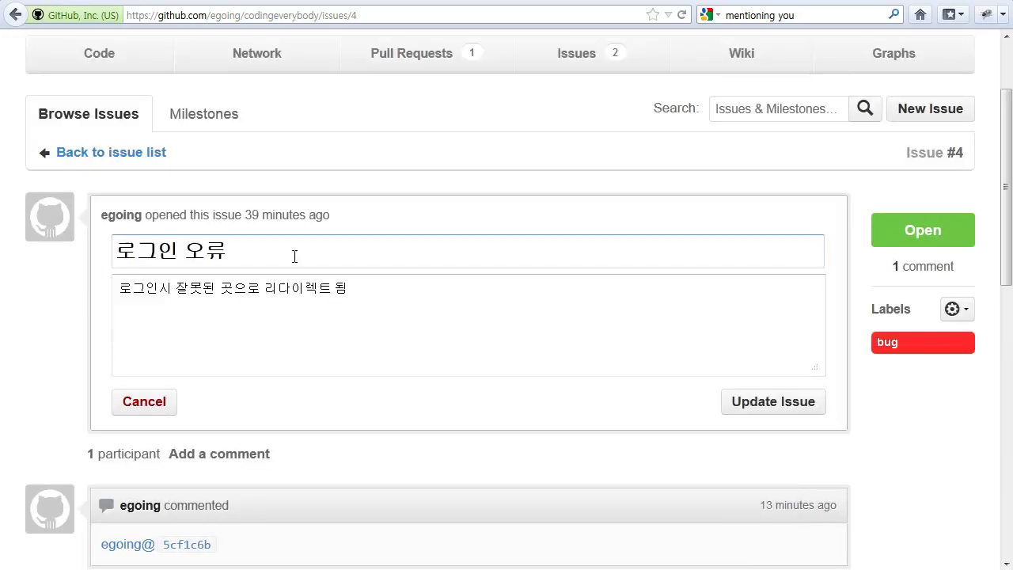
click(368, 243)
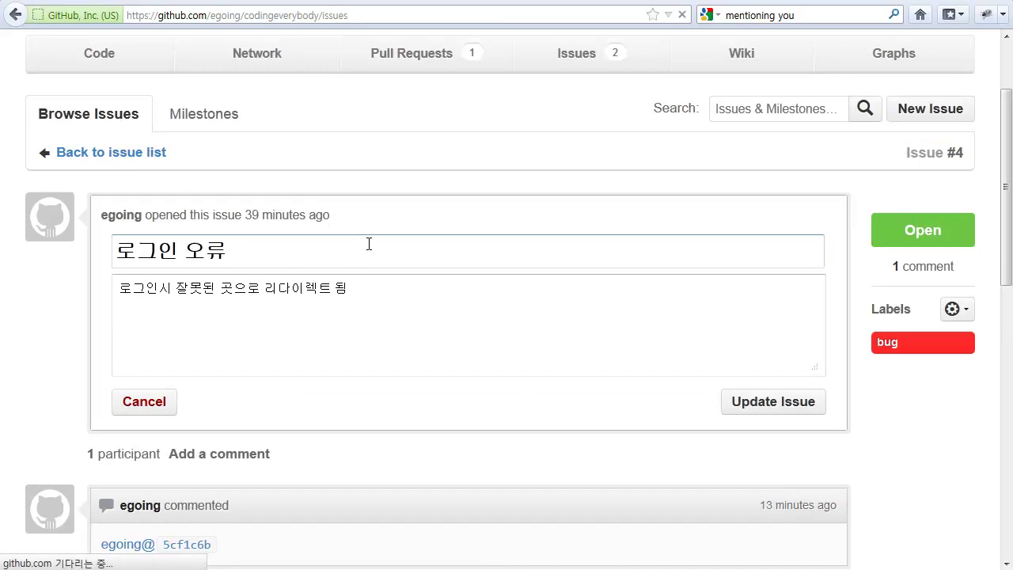
Step: Assign issue #4, 로그인 오류, to opentutorialsorg from the issue list
click(343, 374)
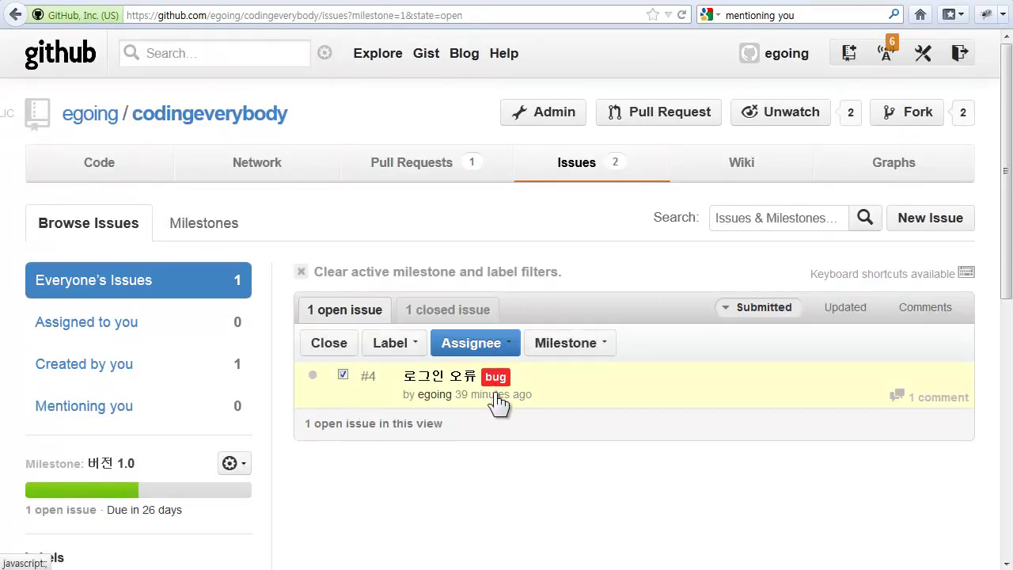
click(495, 344)
click(514, 544)
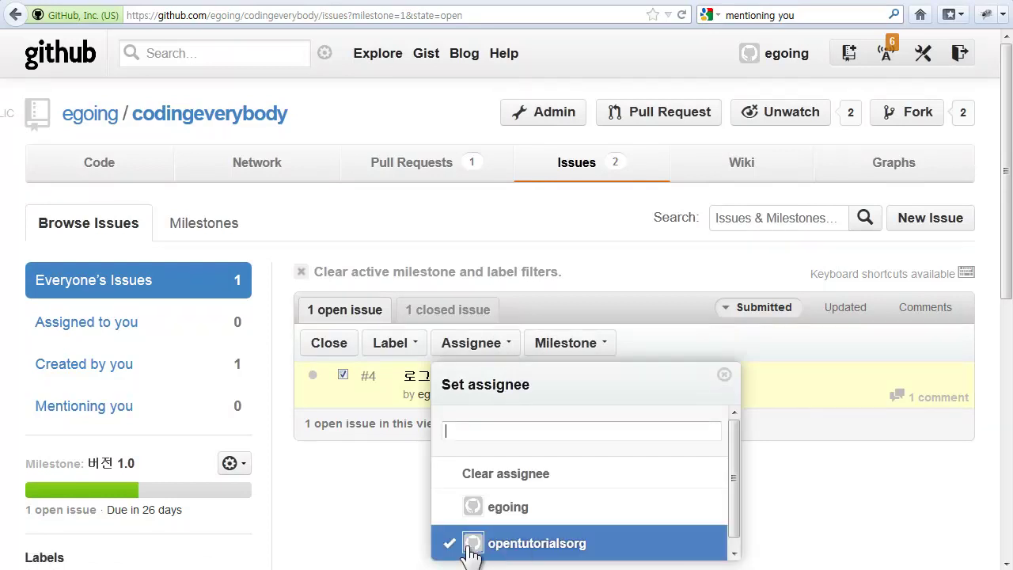